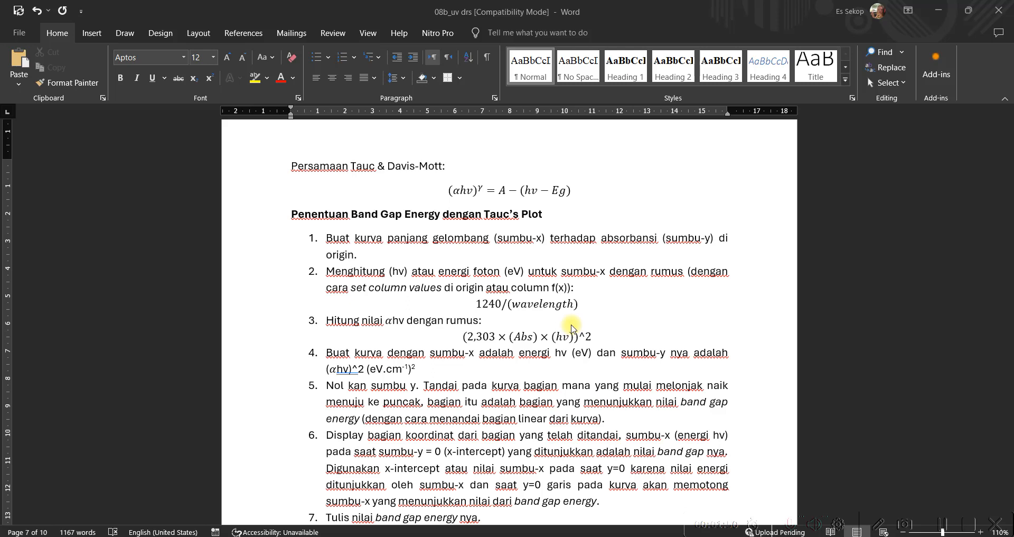
- Review the Beer-Lambert derivation of the absorption coefficient and the Tauc's Plot band gap procedure in the document
scroll(572, 327, "up", 15)
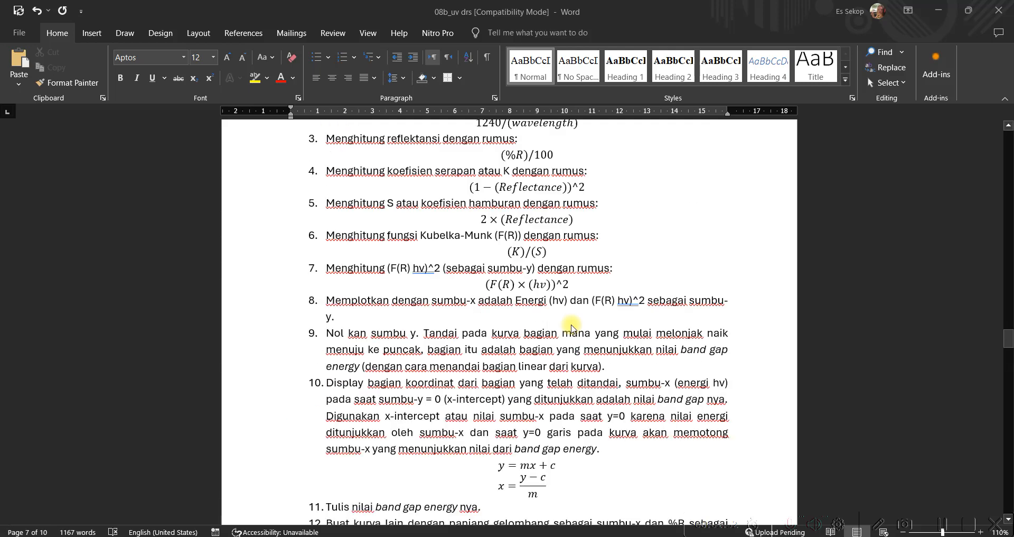
scroll(568, 328, "up", 4)
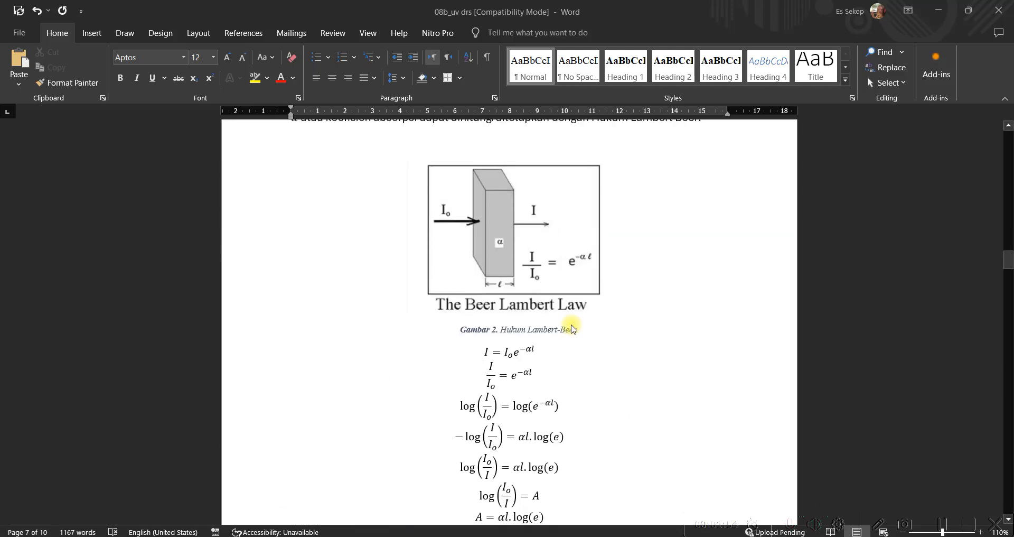
scroll(574, 326, "down", 5)
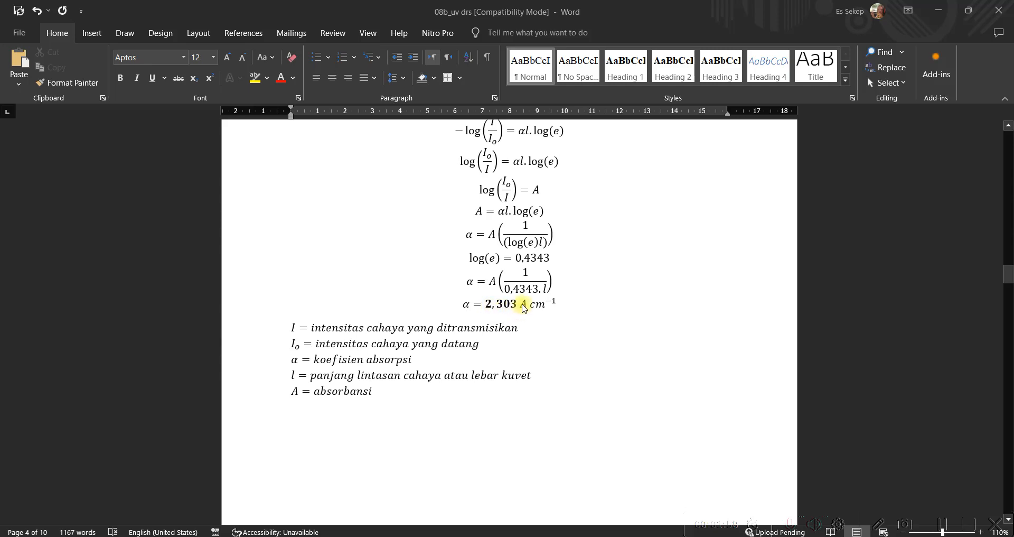
scroll(576, 318, "down", 5)
scroll(576, 318, "down", 15)
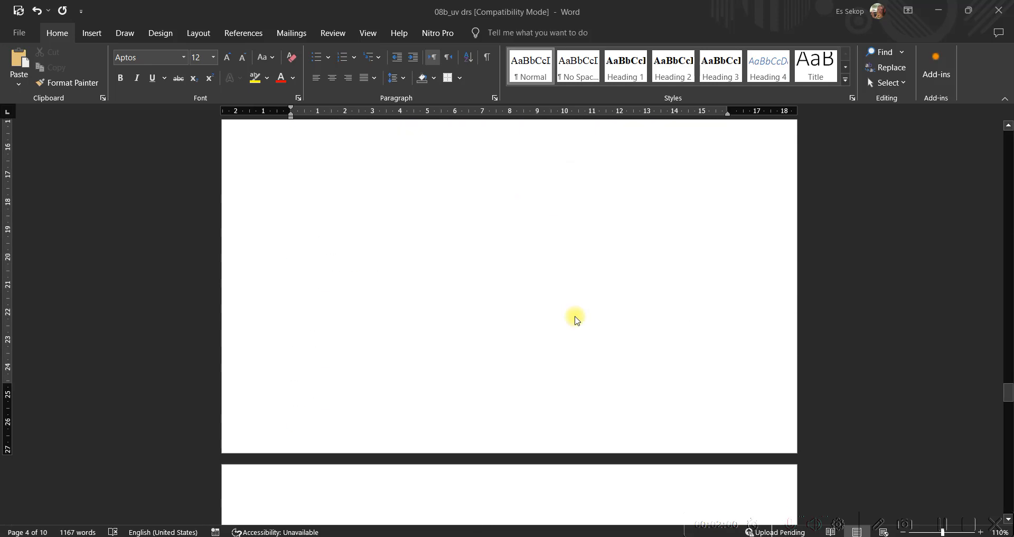
scroll(577, 319, "up", 4)
scroll(575, 319, "up", 10)
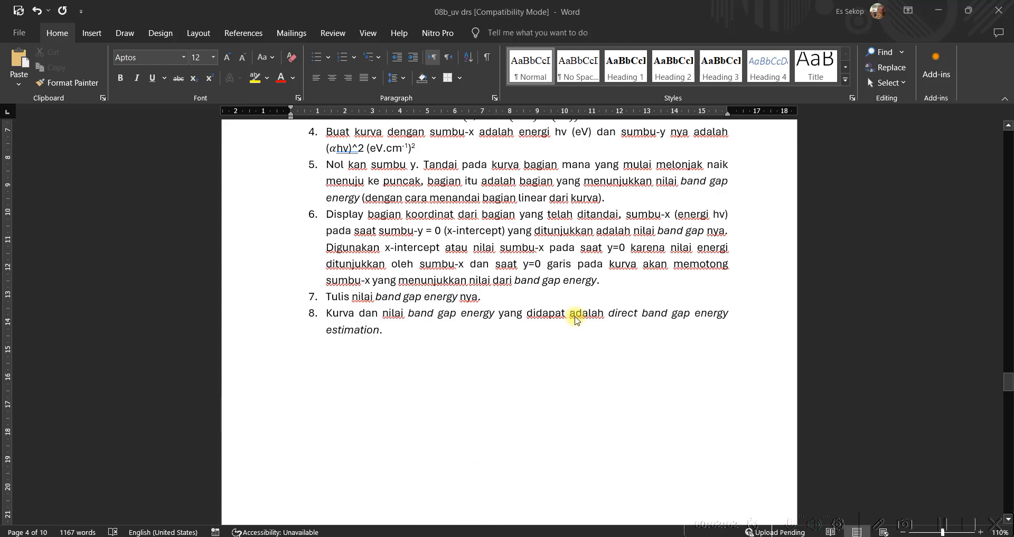
scroll(531, 330, "down", 1)
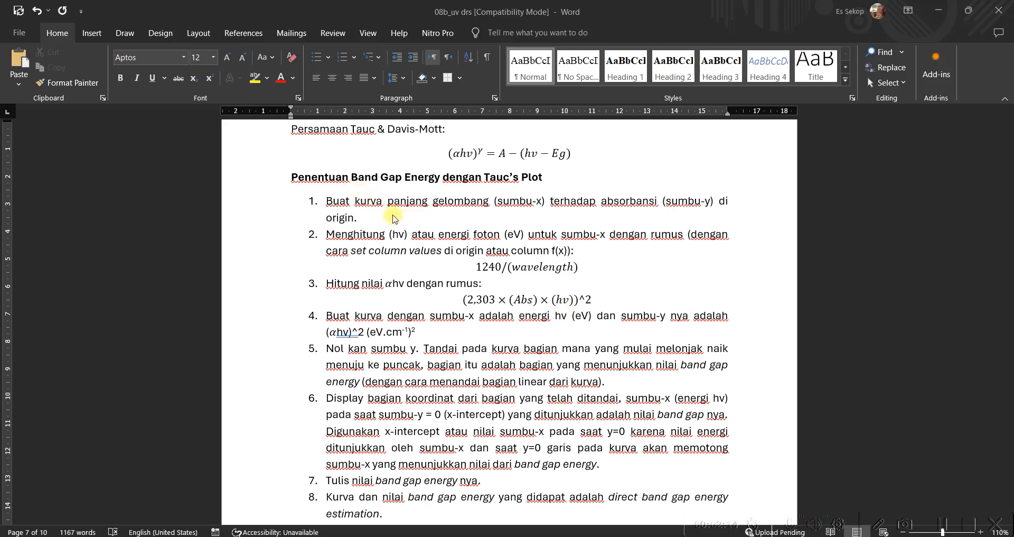
scroll(402, 219, "down", 1)
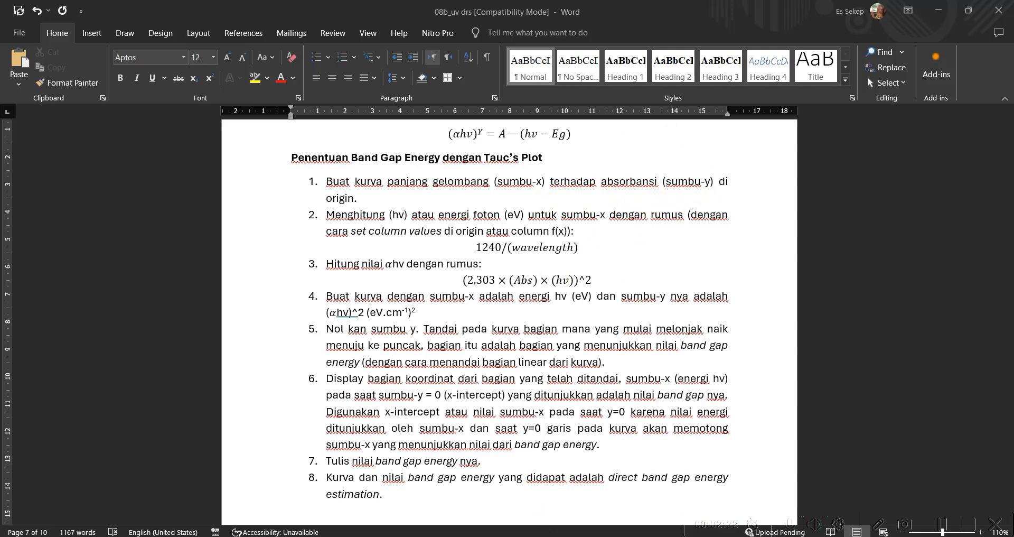
- Switch to the Excel workbook 08a and go to the first data rows of Sheet1
key("alt+Tab")
left_click(326, 264)
scroll(326, 264, "up", 20)
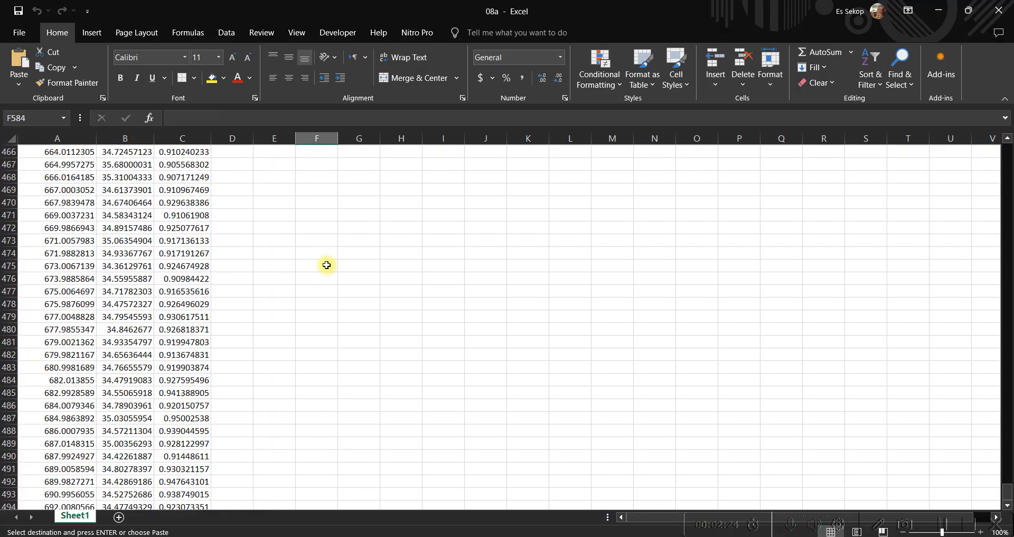
scroll(327, 265, "up", 3)
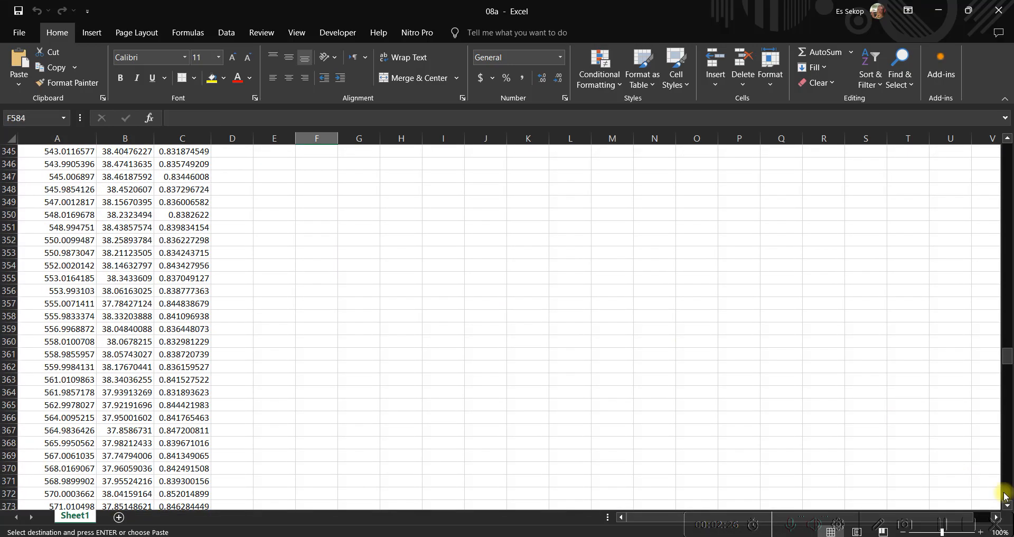
left_click_drag(1005, 357, 1007, 151)
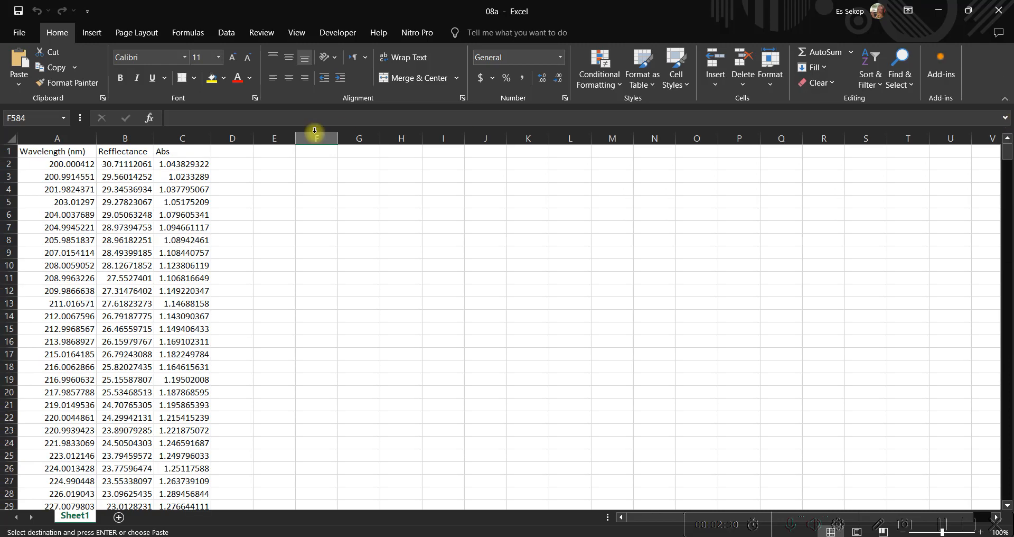
left_click(84, 161)
left_click(194, 165, "ctrl")
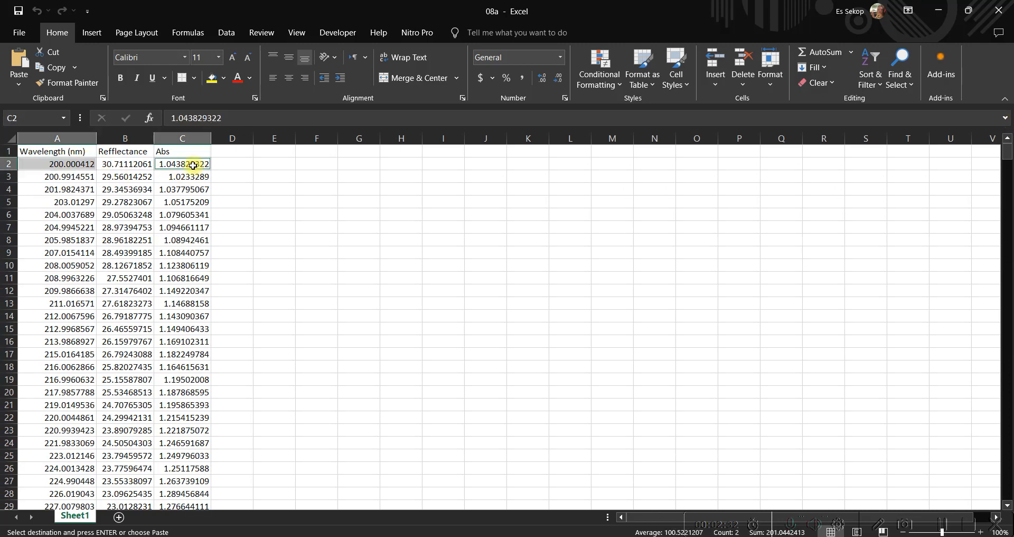
key("ctrl+shift+Down")
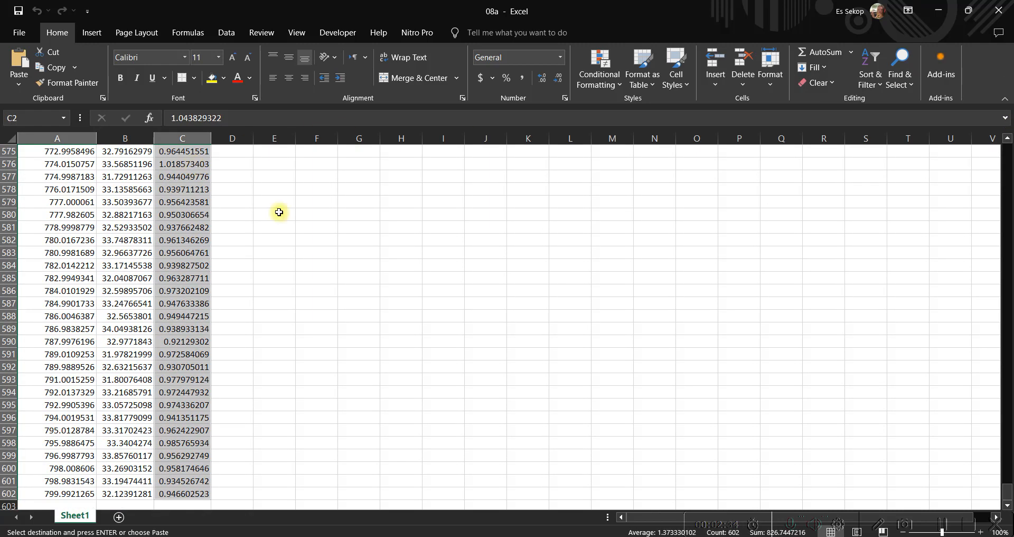
left_click(402, 267)
left_click_drag(1006, 491, 1007, 152)
- Copy all wavelength values from A2 down into column A of the OriginPro worksheet and the Abs values into column B
left_click(79, 165)
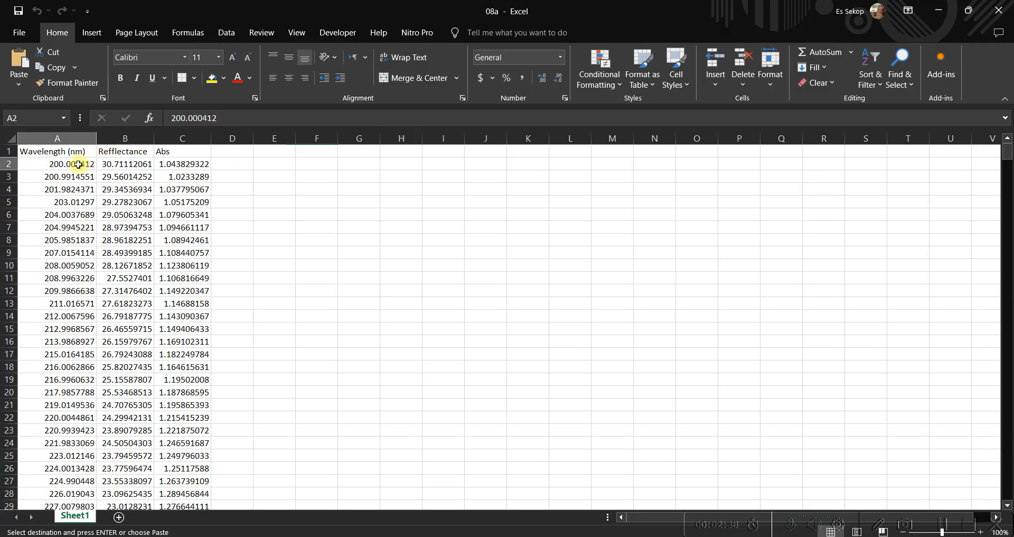
key("ctrl+shift+Down")
key("ctrl+c")
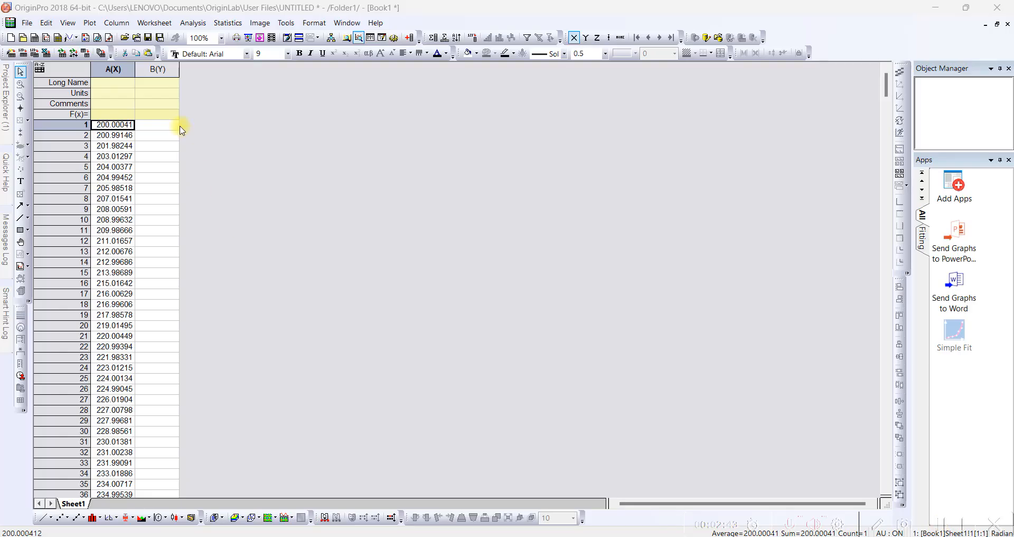
left_click(179, 127)
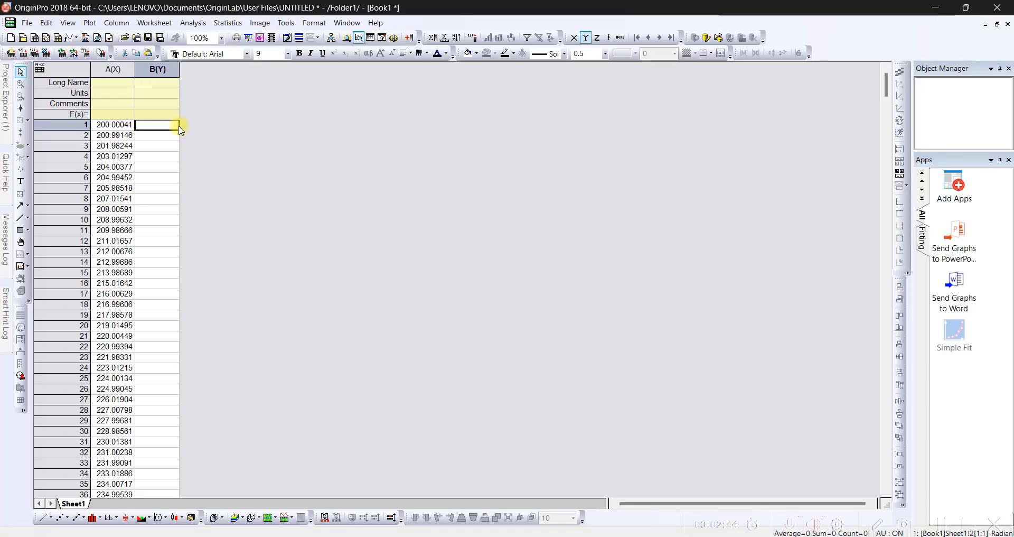
key("ctrl+v")
- Label column A with the long name "wavelength" and the units "nm"
left_click(117, 83)
type("wavelength")
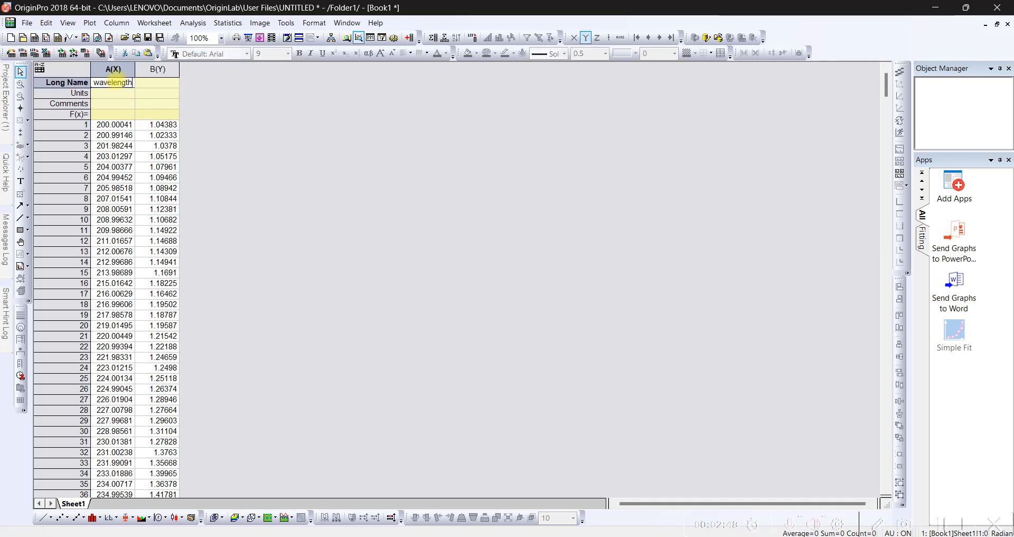
left_click(128, 93)
type("mnm")
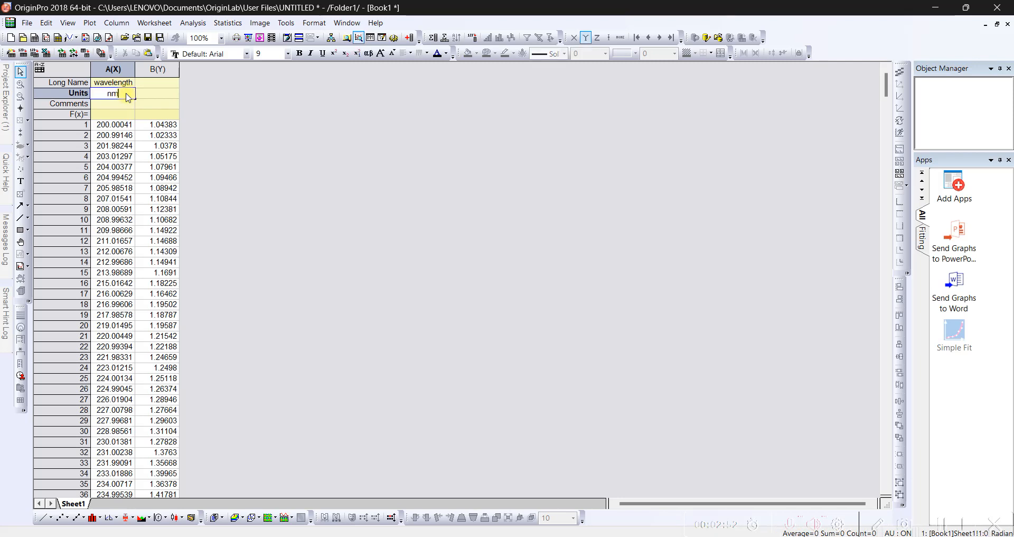
- Give column B the long name "absorbansi"
left_click(157, 86)
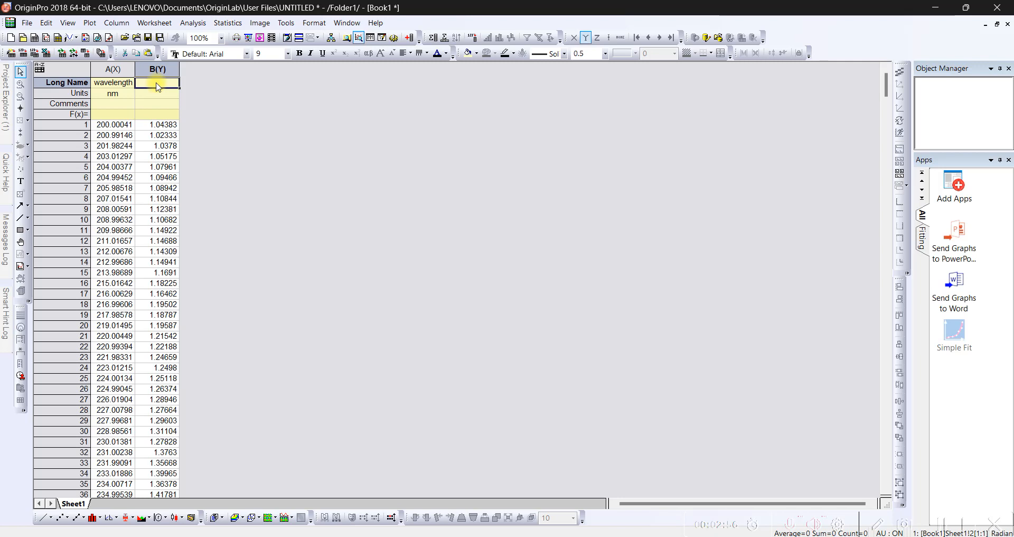
type("absorba")
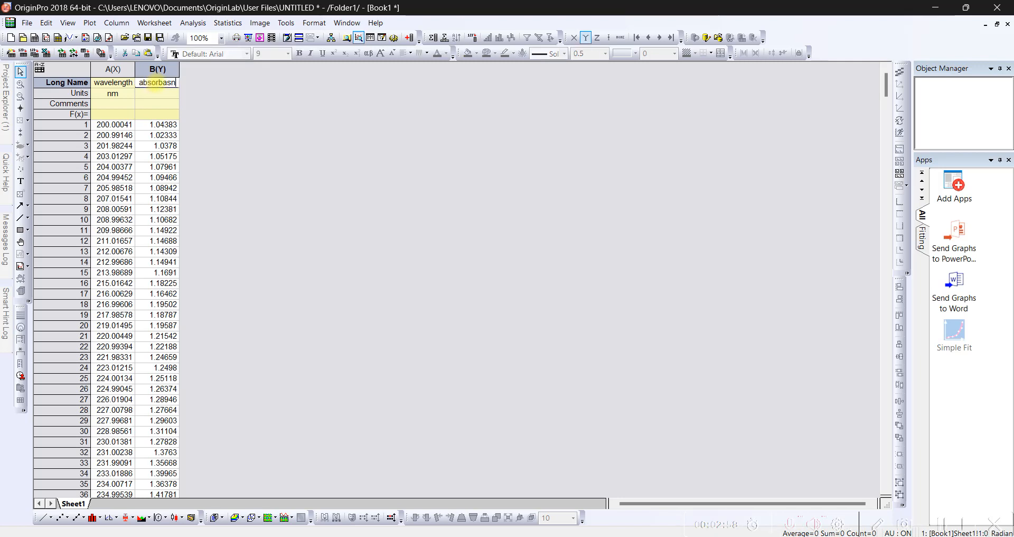
type("nsi")
left_click(189, 126)
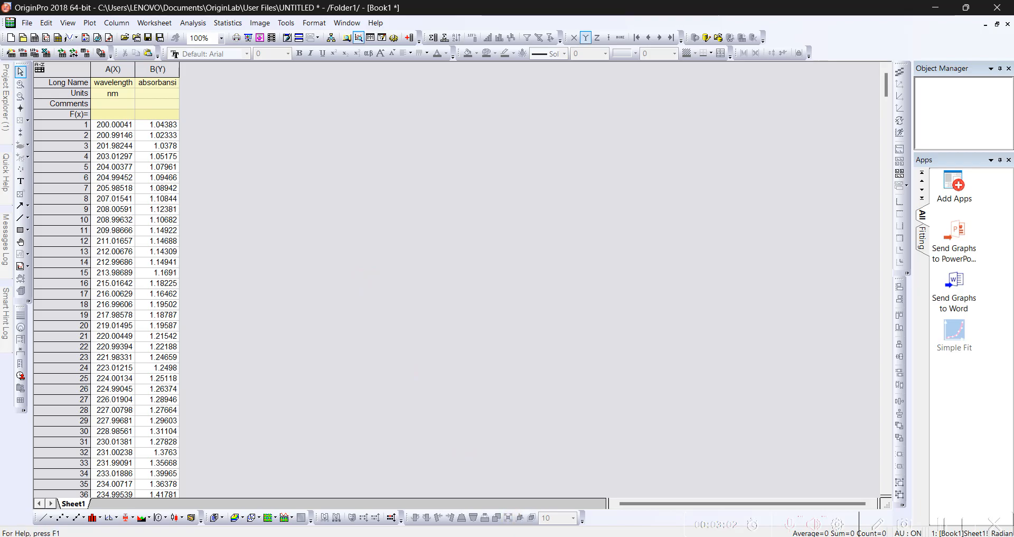
- Check the photon energy formula in the Word guide, then add column C in OriginPro with long name "E (hv)" and units "eV"
left_click(584, 536)
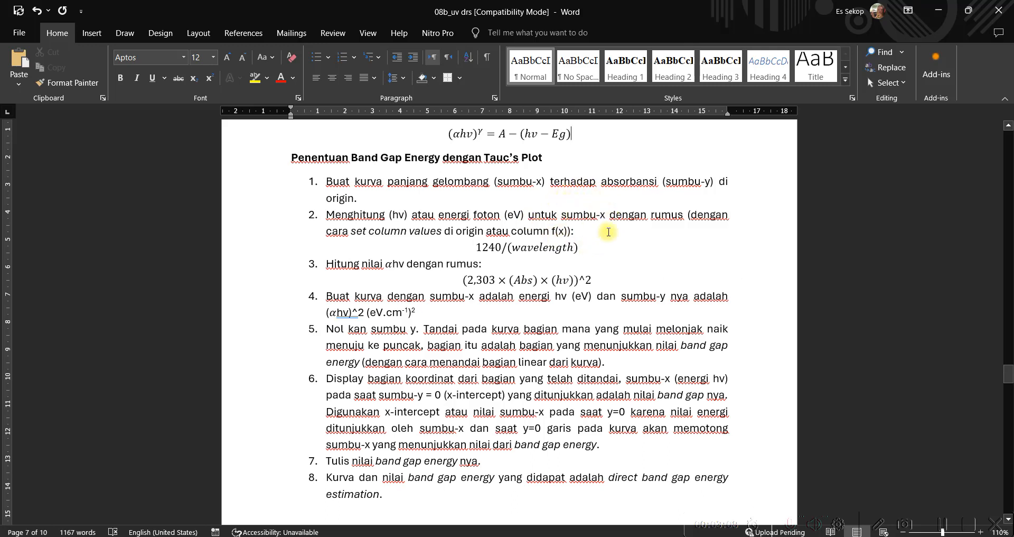
left_click(937, 16)
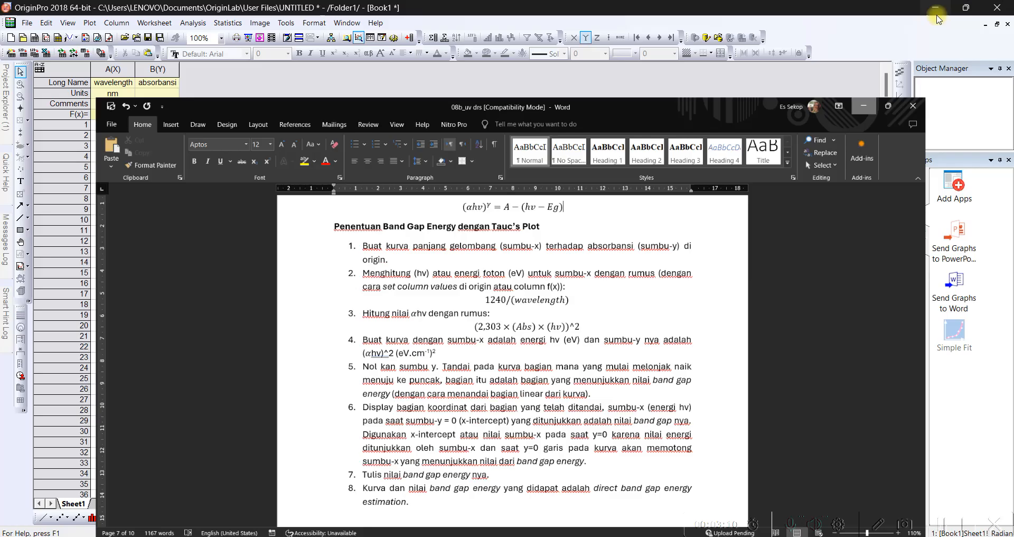
left_click(414, 37)
left_click(206, 69)
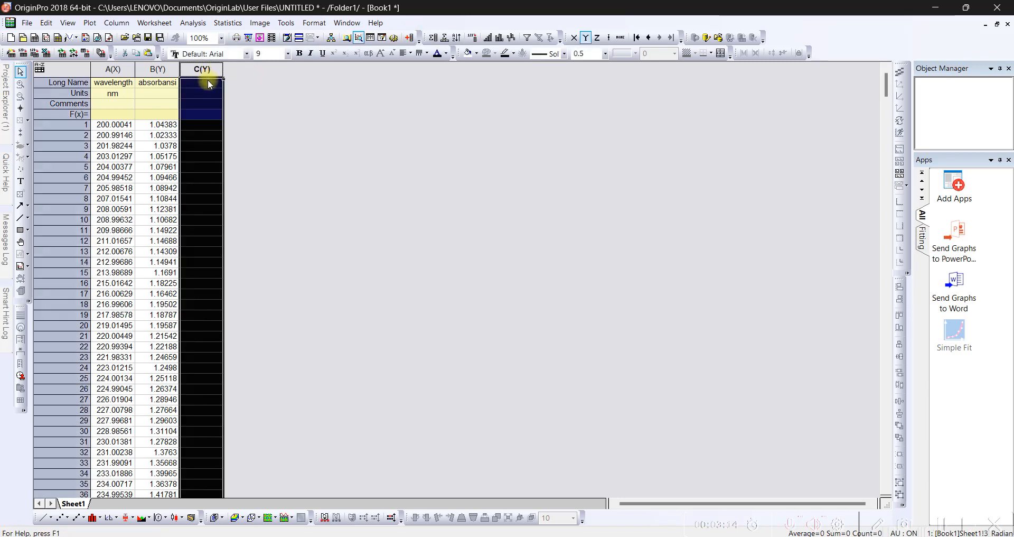
left_click(208, 83)
type("E (hv)")
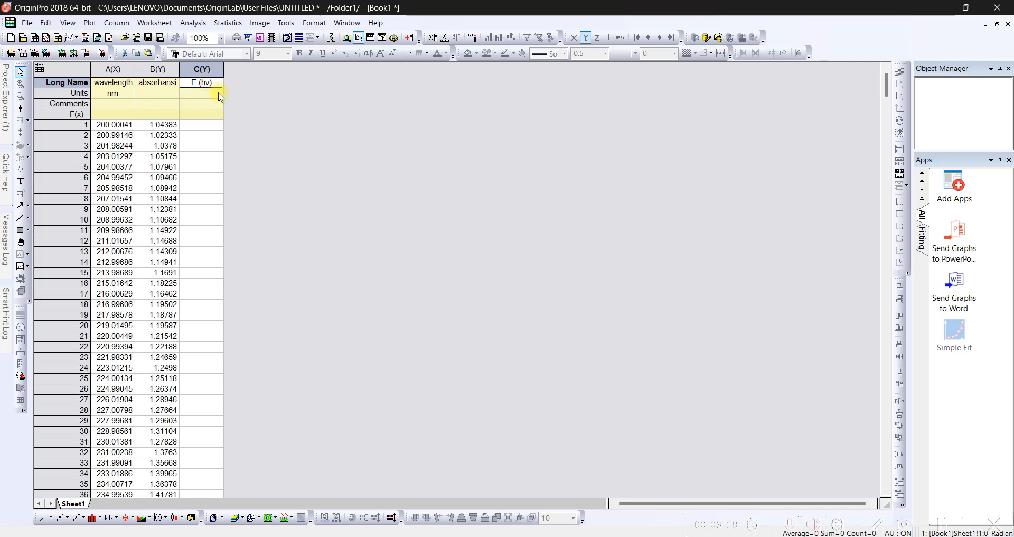
left_click(219, 97)
type("eV")
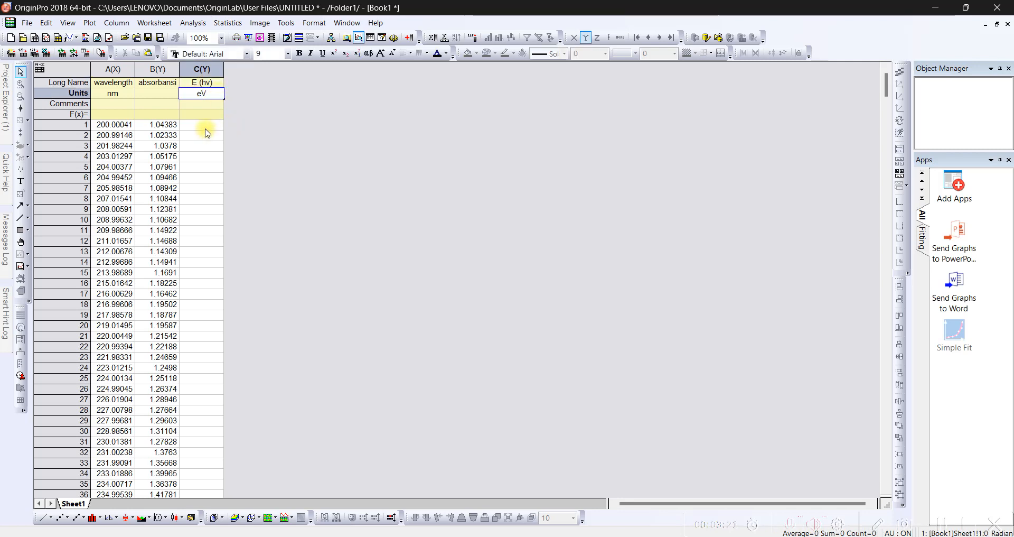
- Calculate the photon energy in column C with the column formula 1240/col(A)
left_click(220, 116)
type("1240")
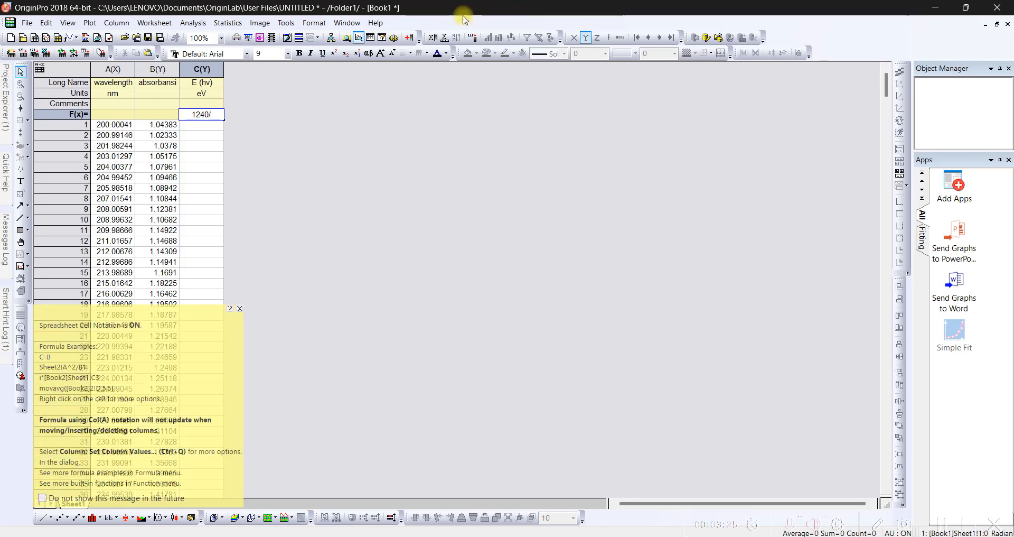
type("/col(A)")
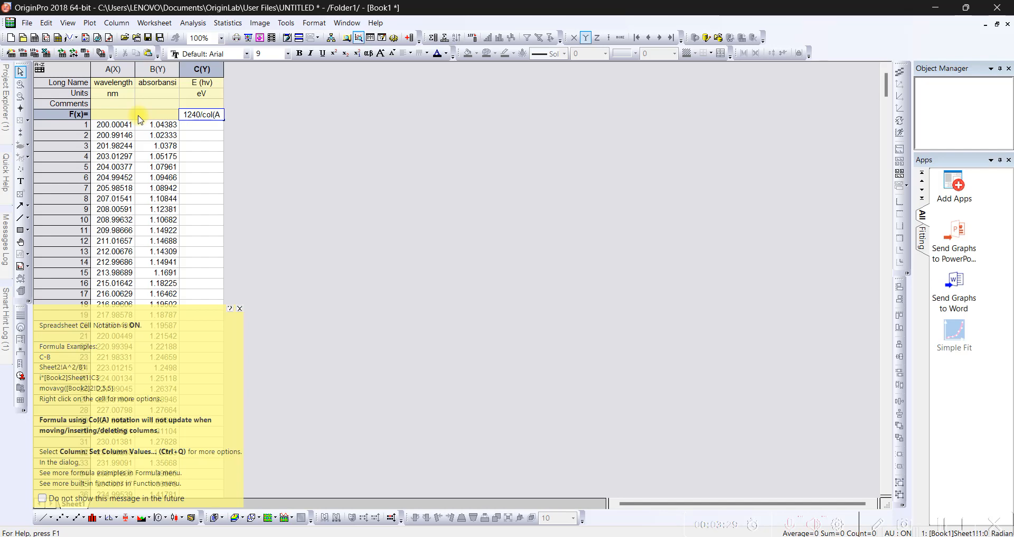
key("Return")
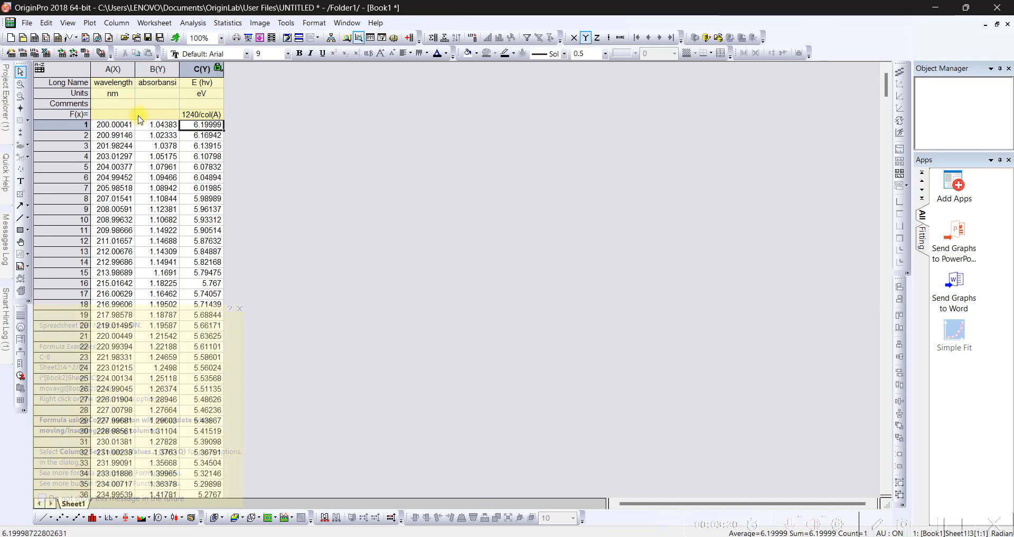
- Set the E (hv) column C as an X column
left_click(199, 70)
right_click(213, 73)
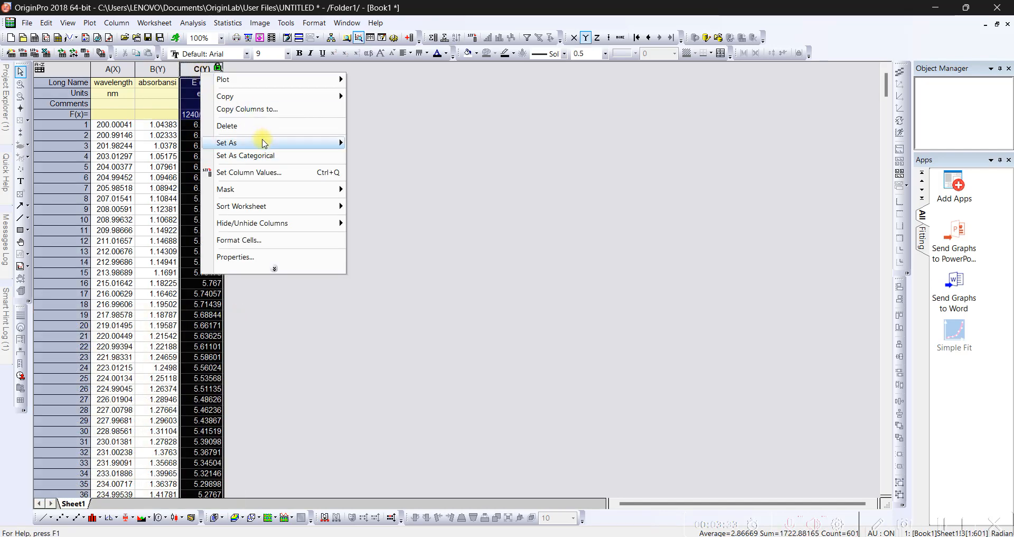
mouse_move(264, 143)
left_click(368, 143)
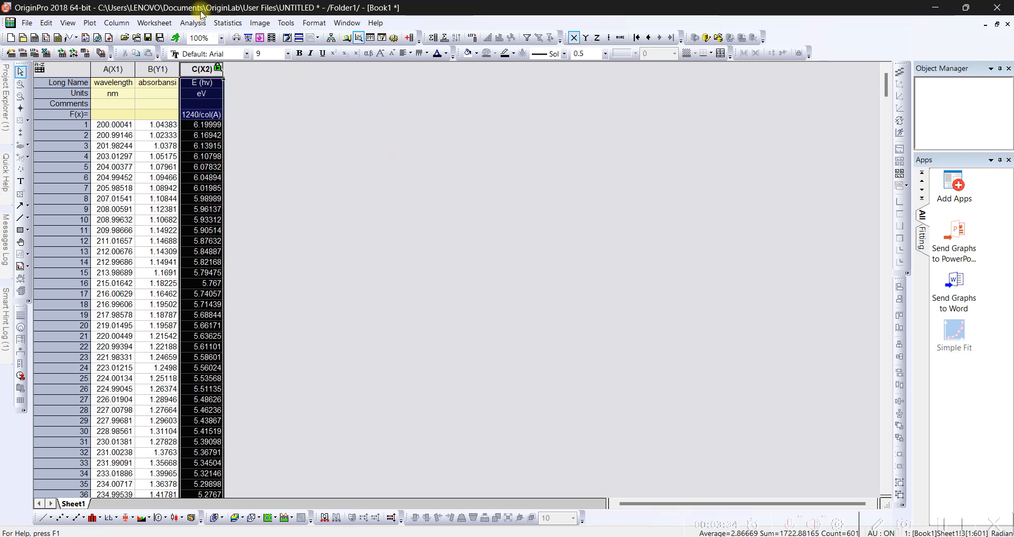
left_click(238, 80)
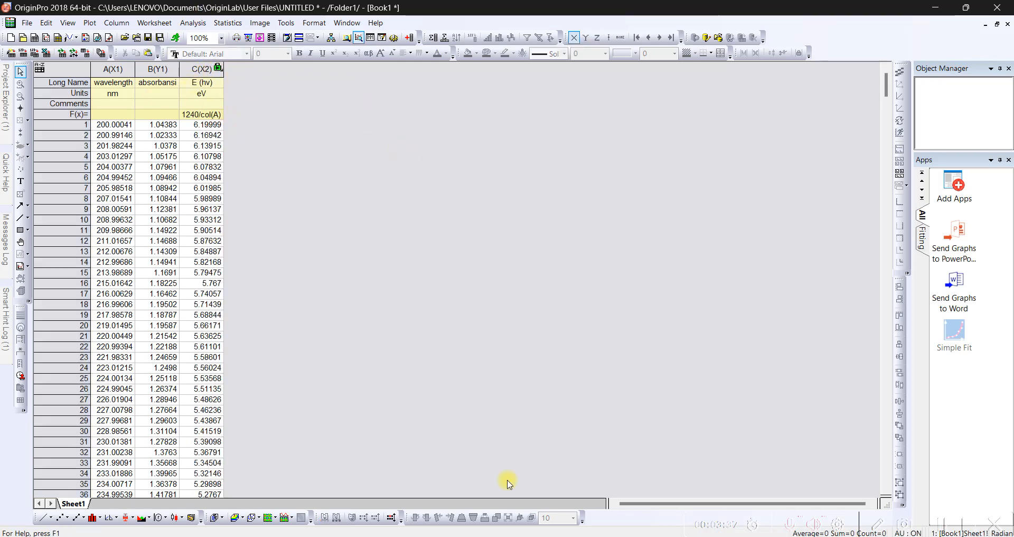
- Check the αhv formula in the Word guide, then add column D in OriginPro with long name "αhv^2"
key("alt+Tab")
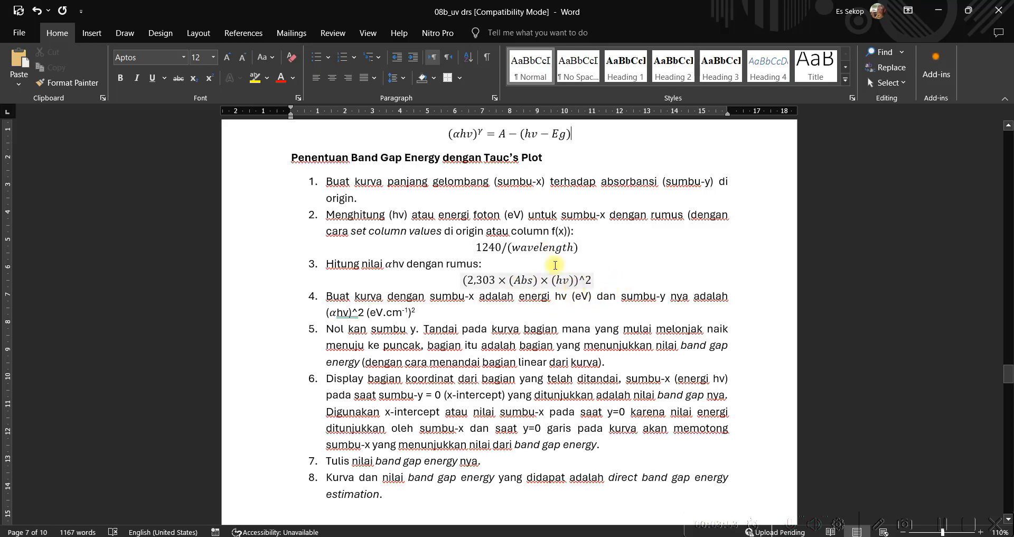
left_click(941, 14)
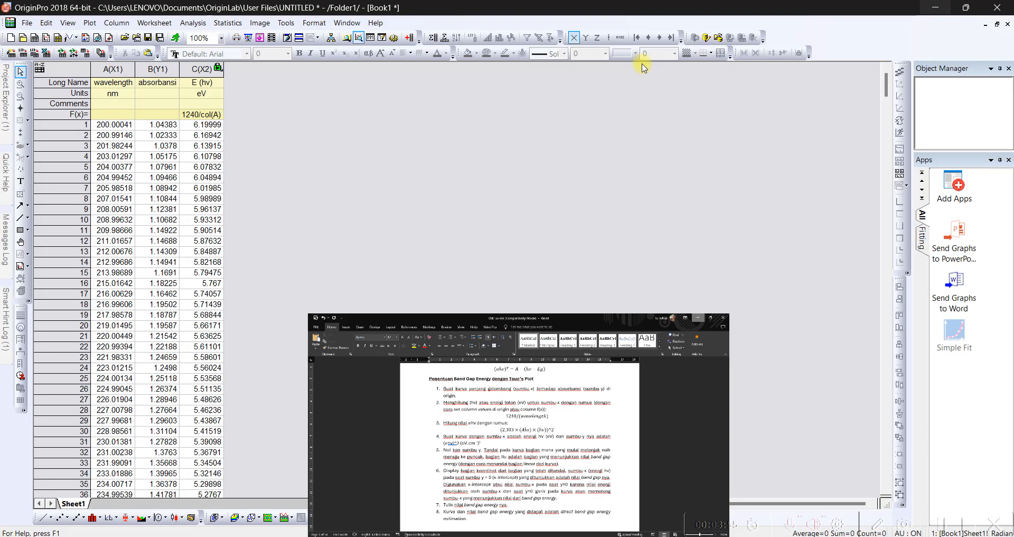
left_click(201, 69)
left_click(409, 38)
left_click(240, 69)
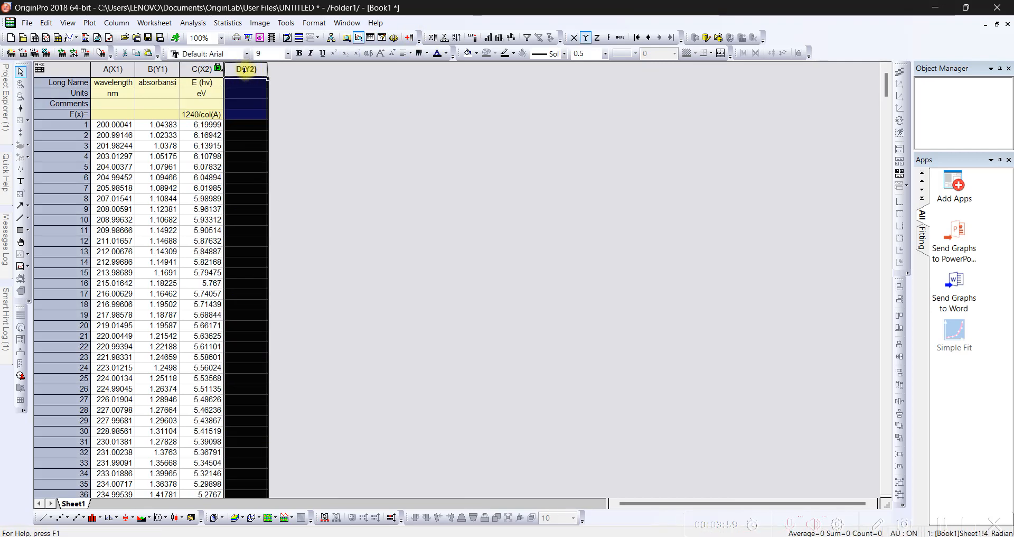
left_click(248, 84)
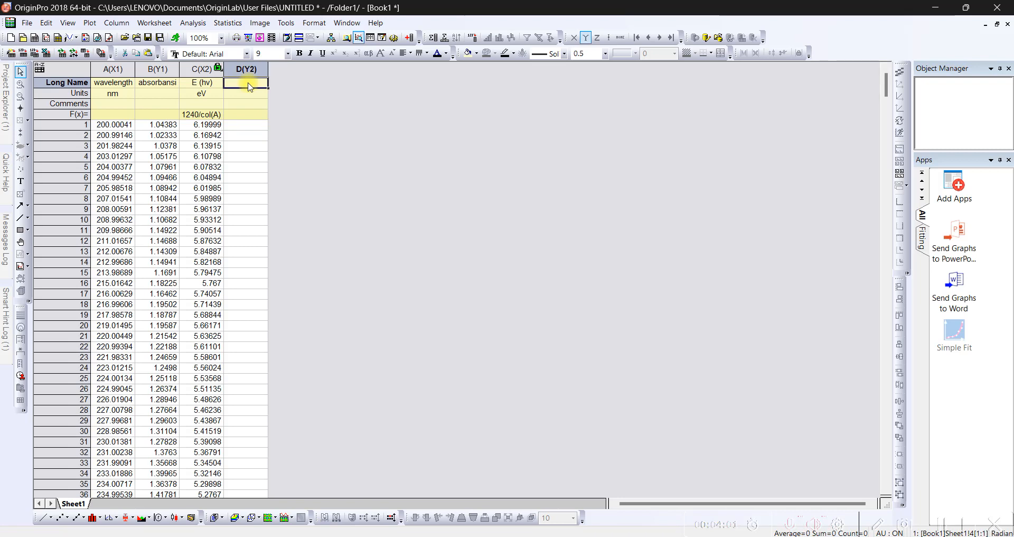
right_click(250, 86)
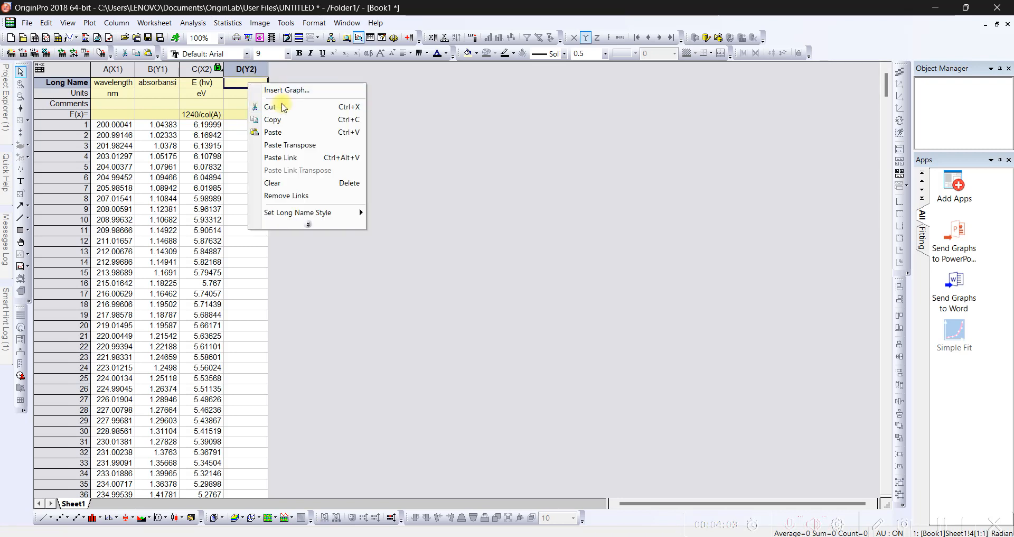
mouse_move(323, 213)
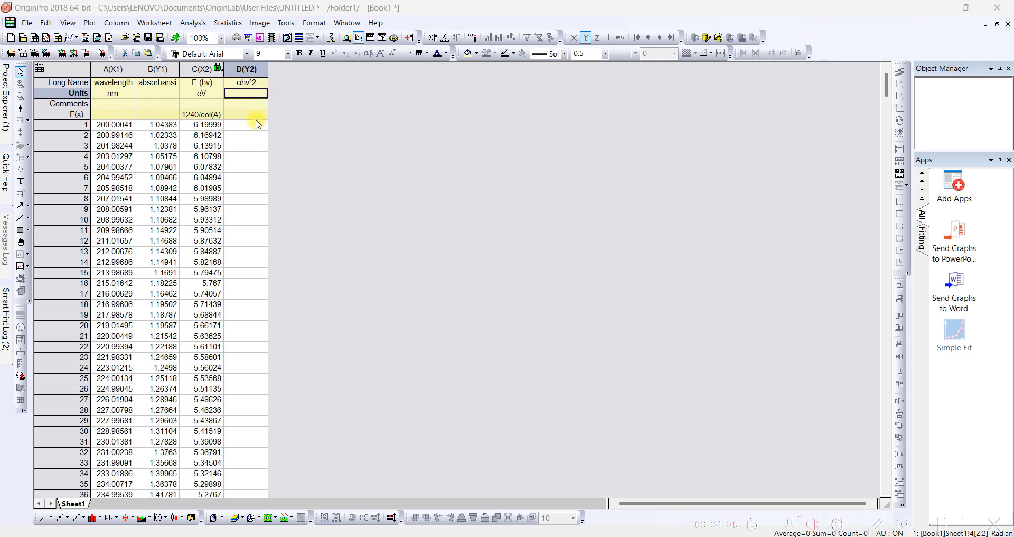
- Recheck the αhv formula in the Word guide before filling column D's formula cell in OriginPro
left_click(256, 115)
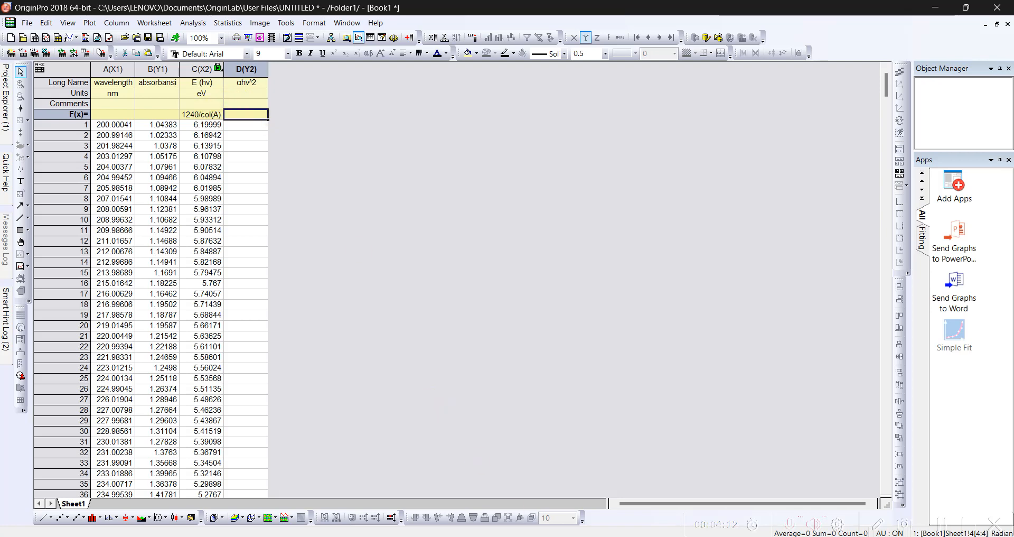
left_click(536, 536)
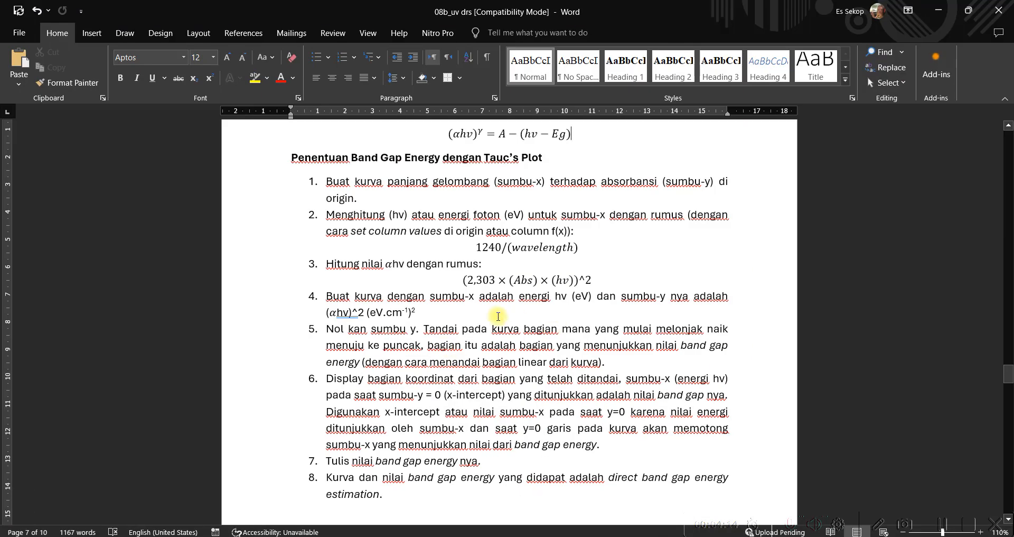
left_click(945, 16)
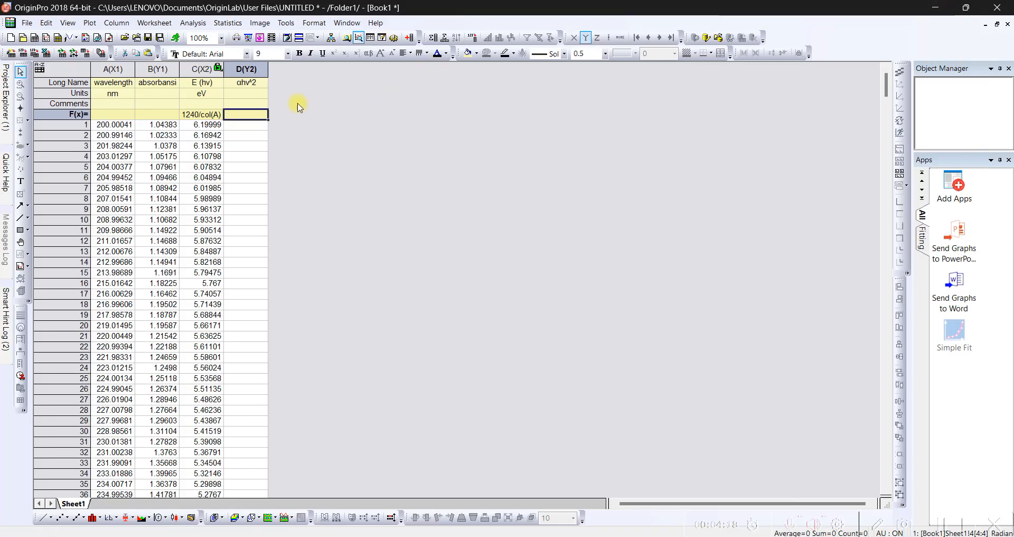
type("2.303")
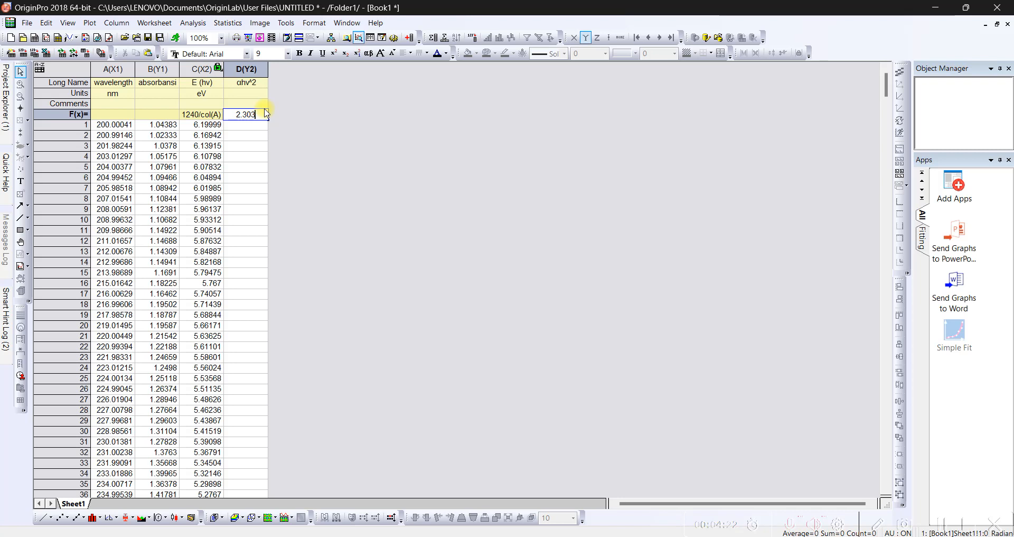
key("BackSpace")
key("BackSpace")
key("BackSpace")
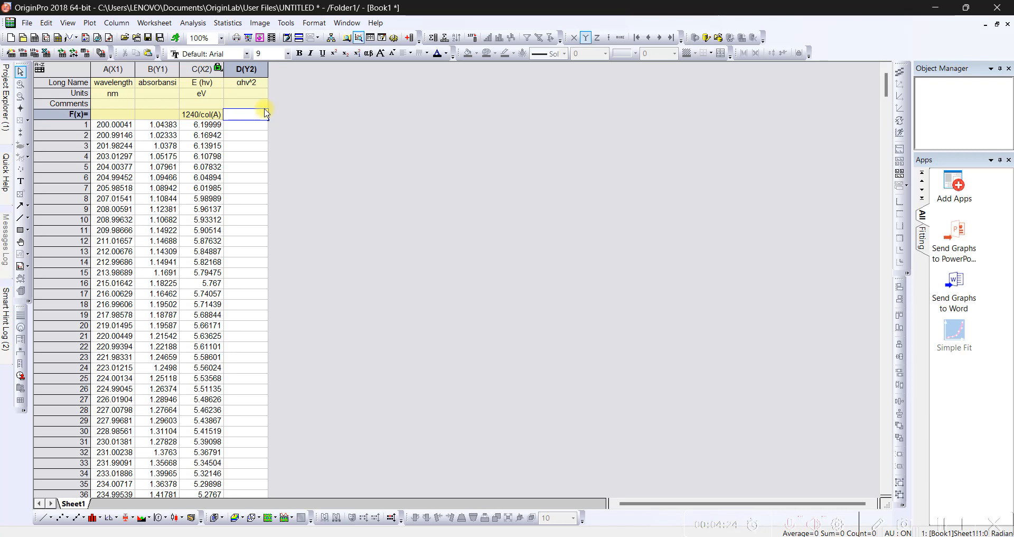
- Calculate αhv^2 in column D with the column formula (2.303*col(B)*col(C))^2 and dismiss the notation hint
type("(2.303")
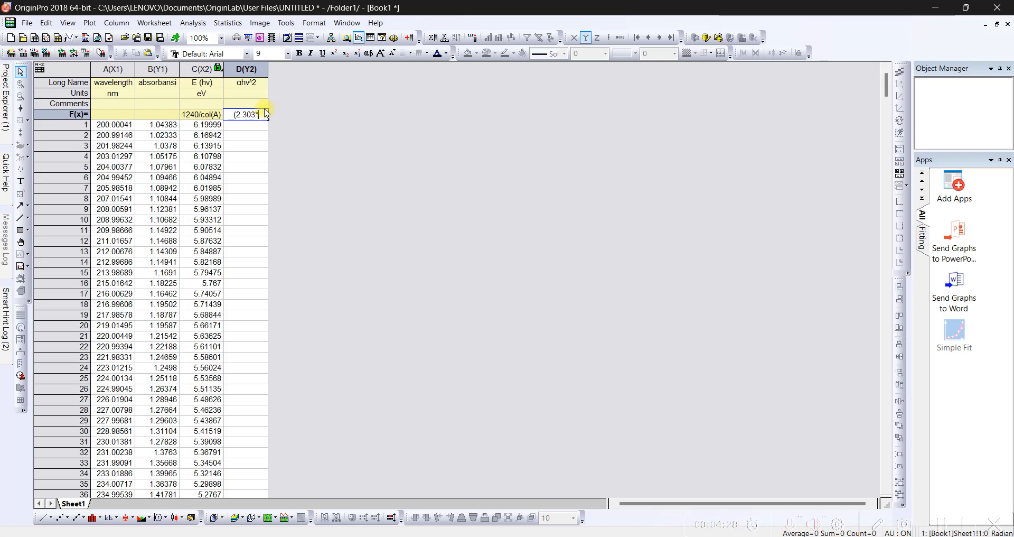
type("*")
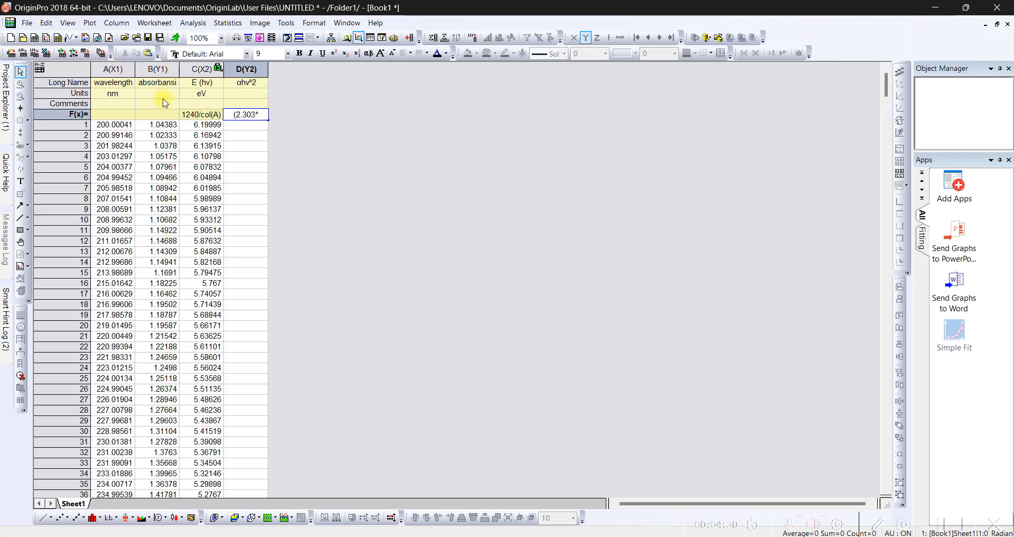
type("col")
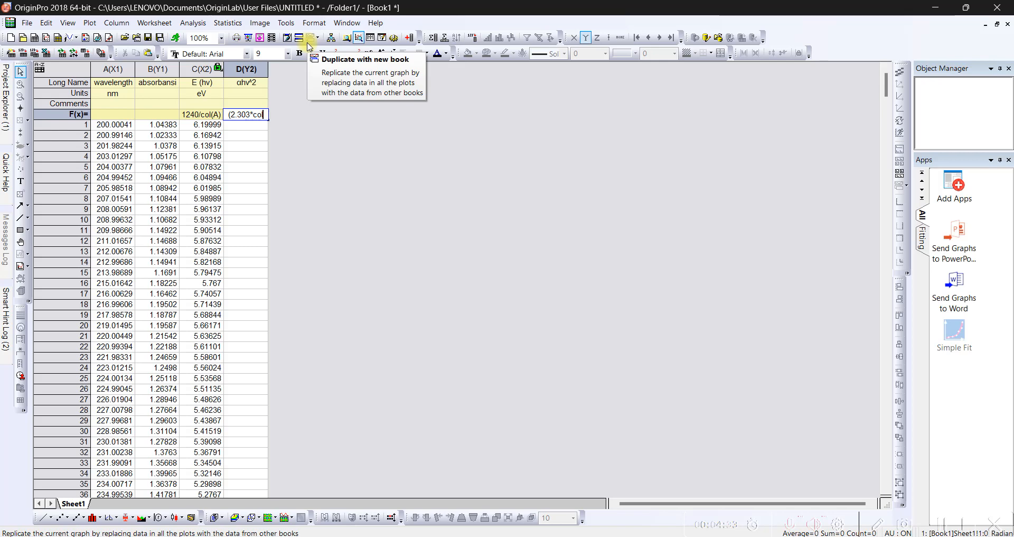
type("(B)*")
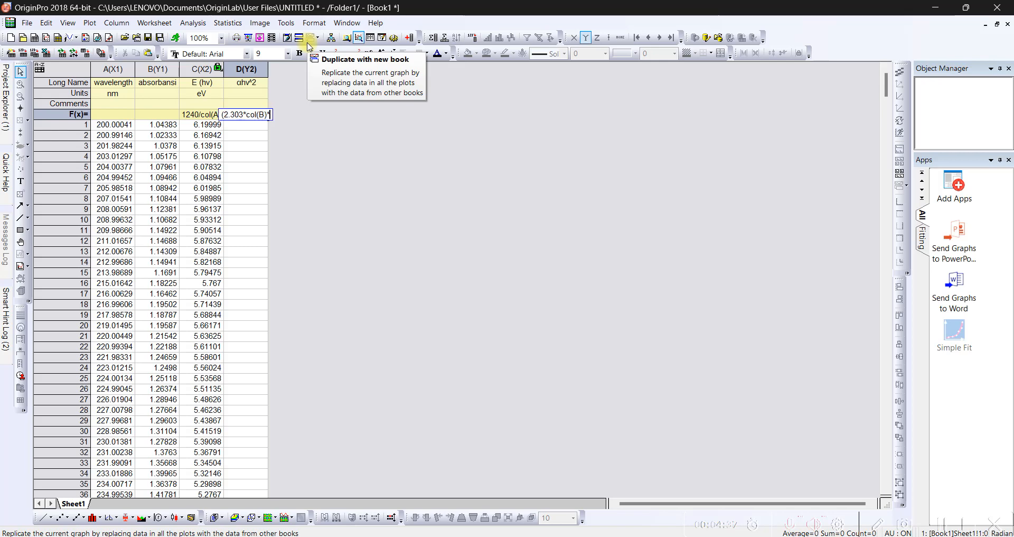
type("col(")
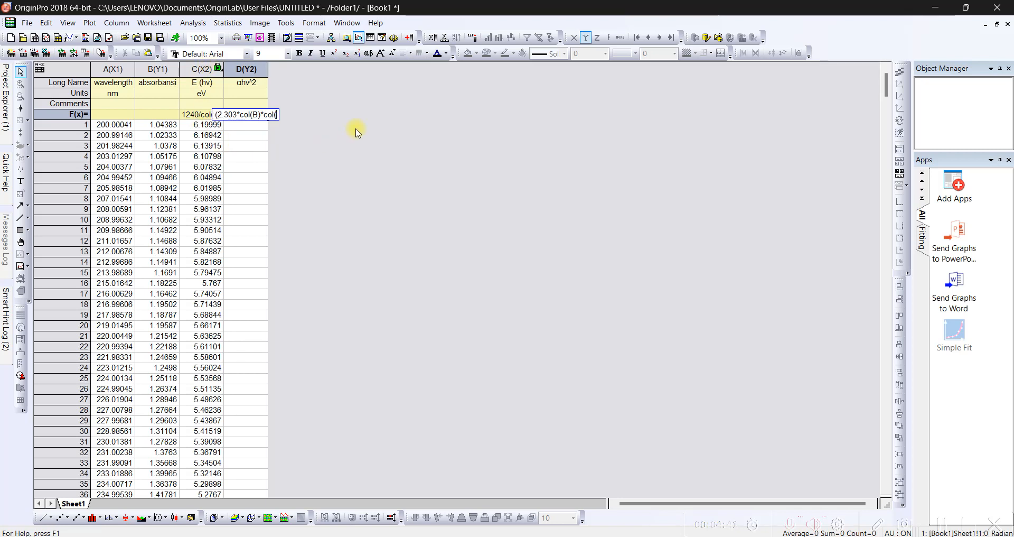
type("C))^2")
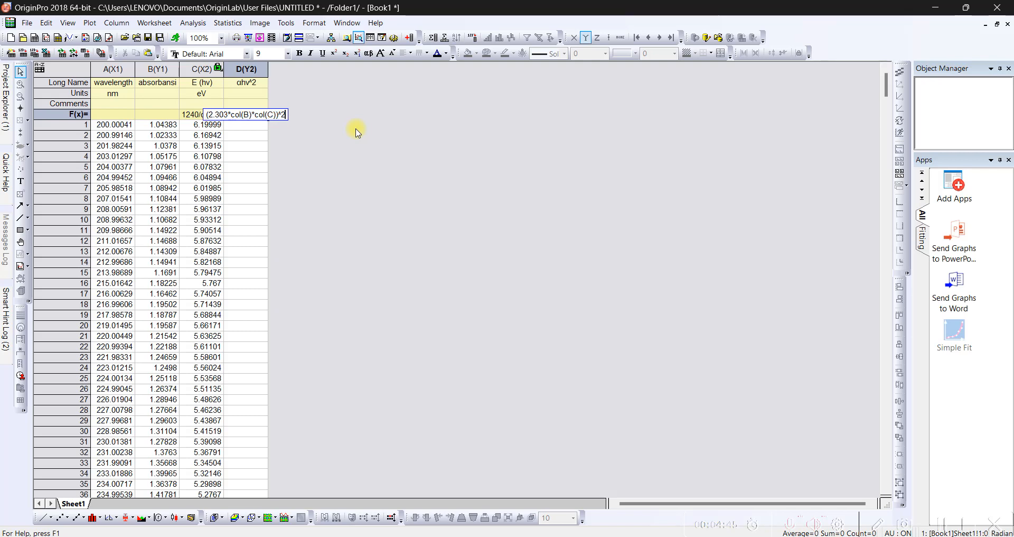
key("Return")
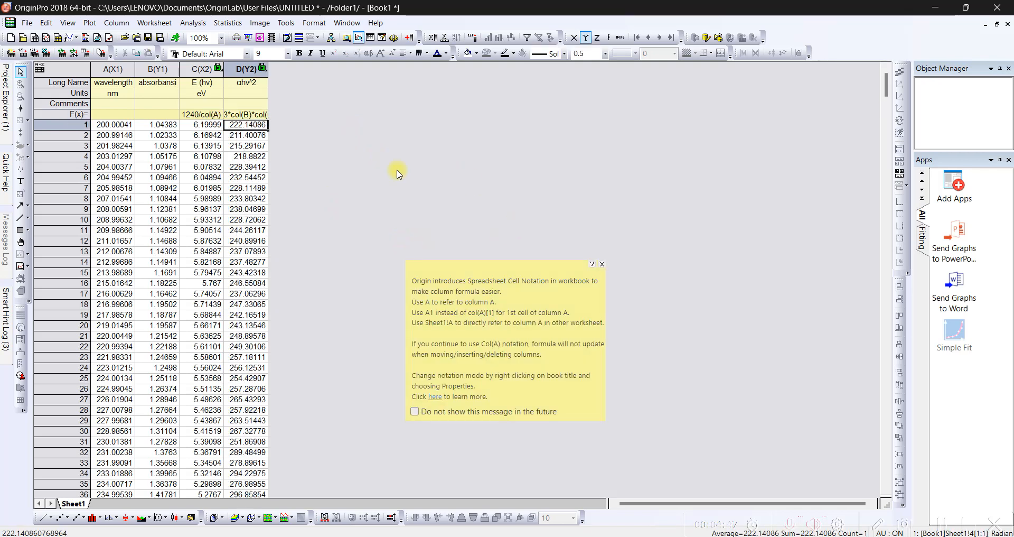
left_click(602, 263)
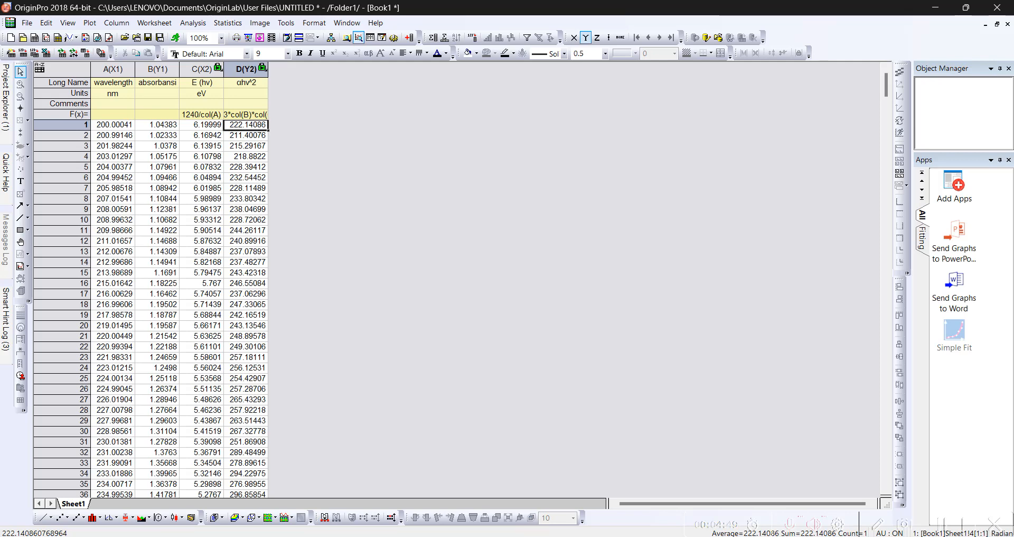
- Copy the unit (eV.cm⁻¹)² from the Word guide into the Units of column D in OriginPro
key("alt+Tab")
scroll(501, 369, "down", 1)
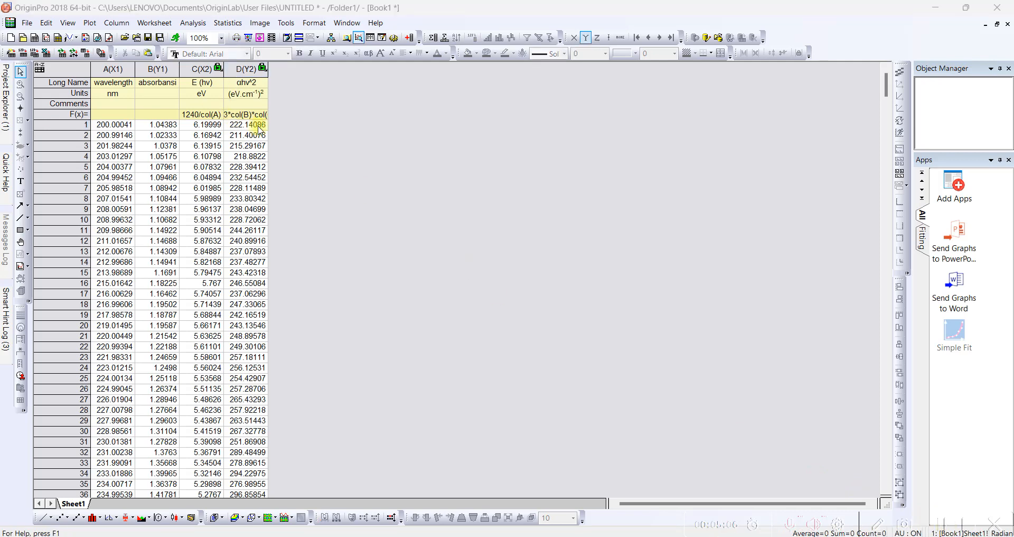
- Plot the αhv^2 column D against the E (hv) column C as a line graph
left_click(198, 68)
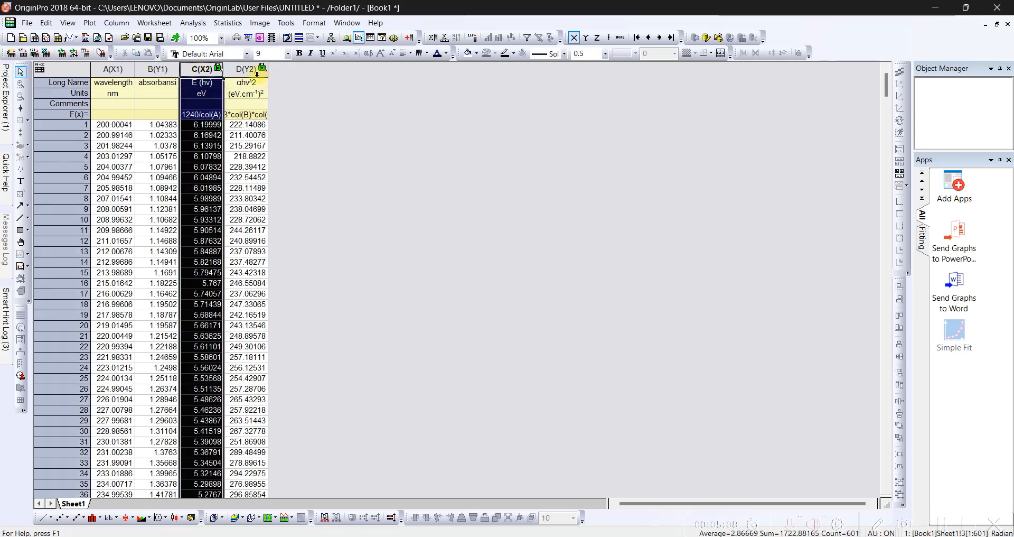
left_click(247, 68, "ctrl")
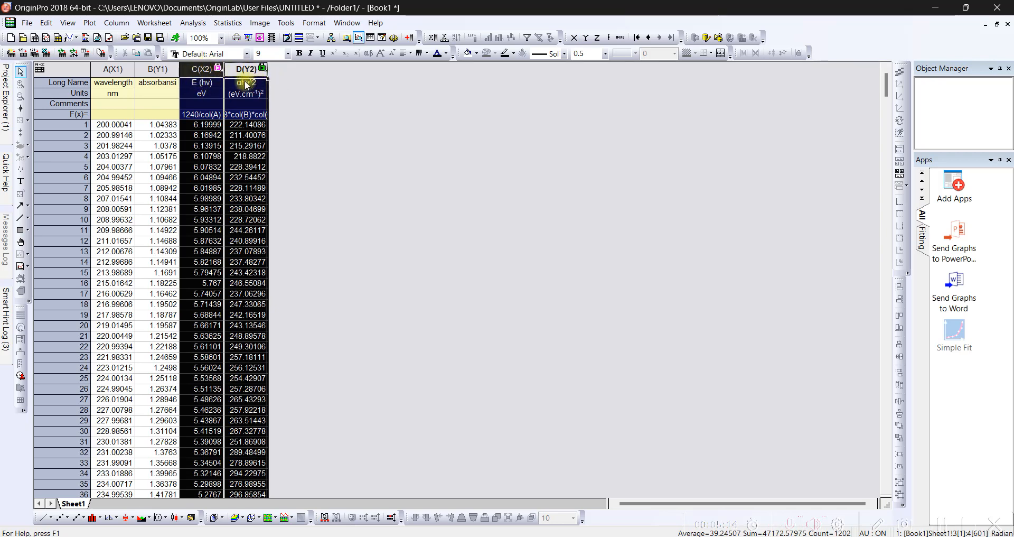
left_click(90, 23)
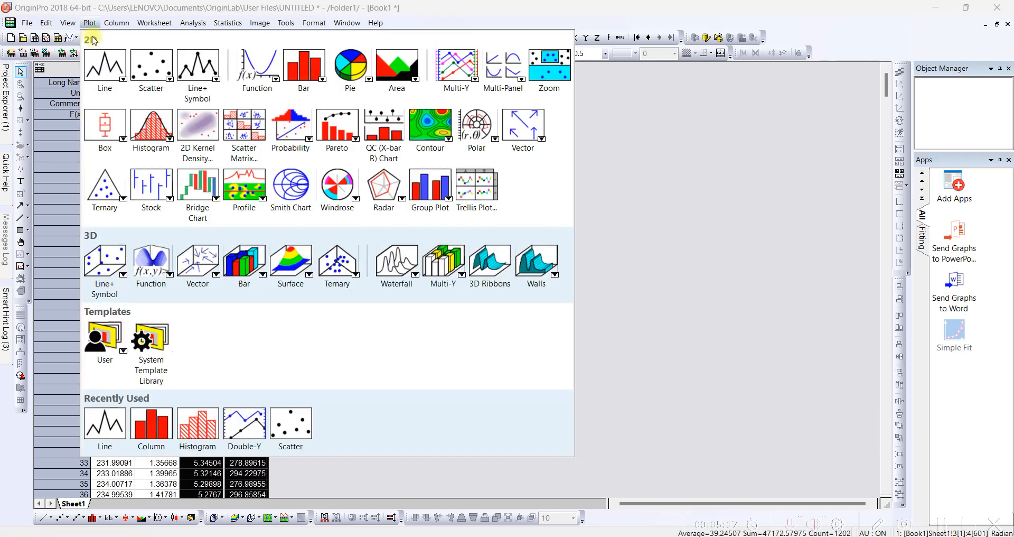
mouse_move(105, 61)
left_click(129, 136)
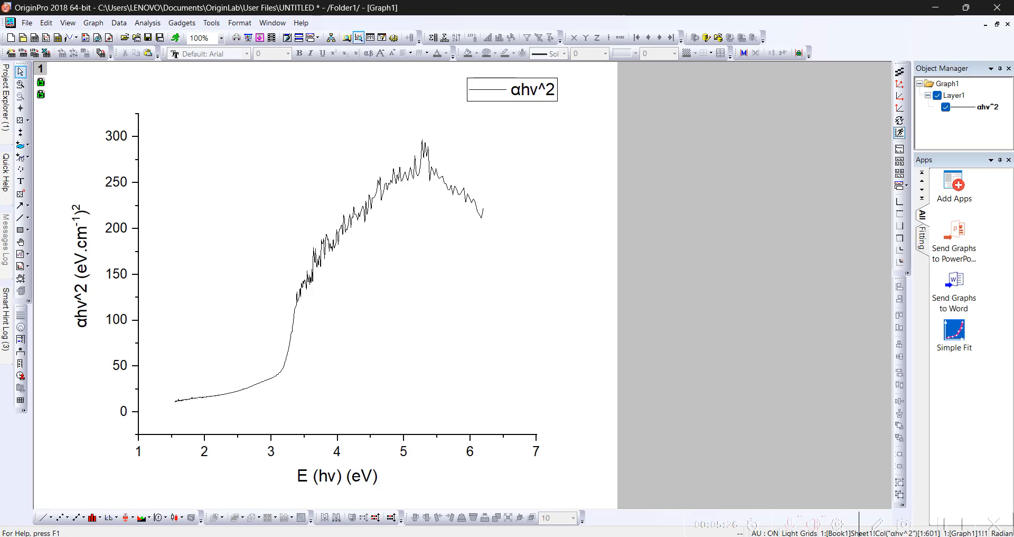
- Read the remaining Tauc plot instructions in the Word guide, then set the OriginPro graph's Y axis scale to start from 0
left_click(536, 535)
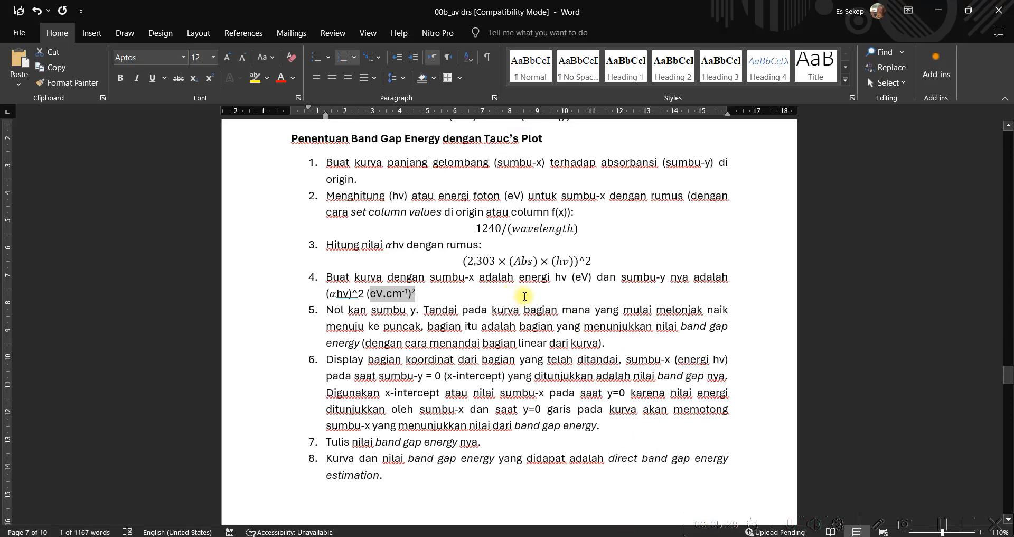
left_click(525, 296)
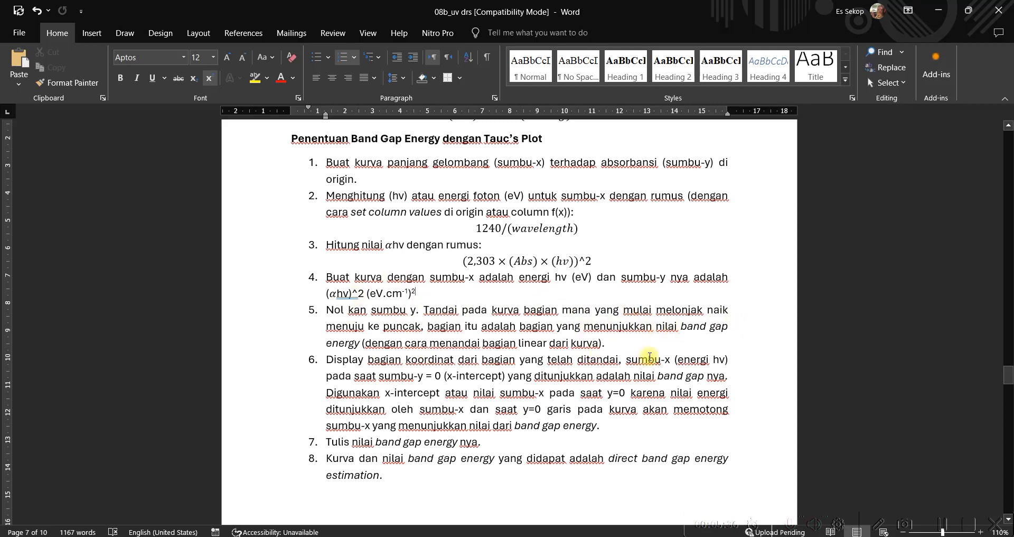
scroll(693, 349, "down", 1)
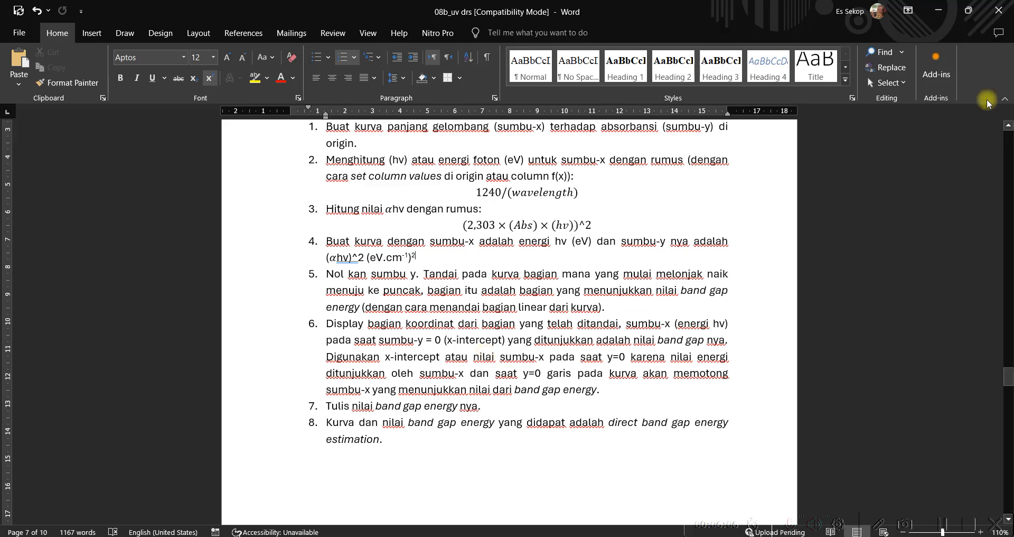
left_click(938, 10)
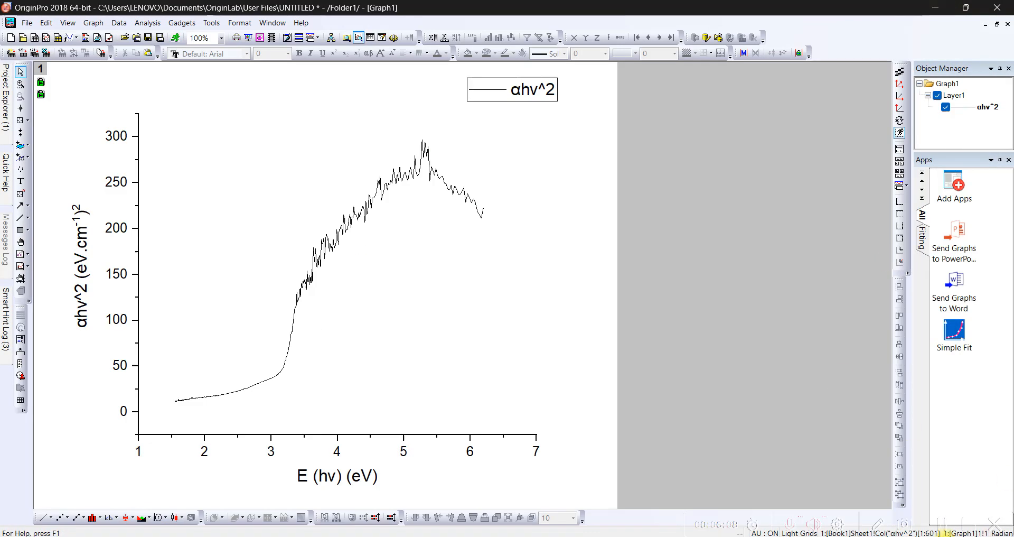
left_click(123, 413)
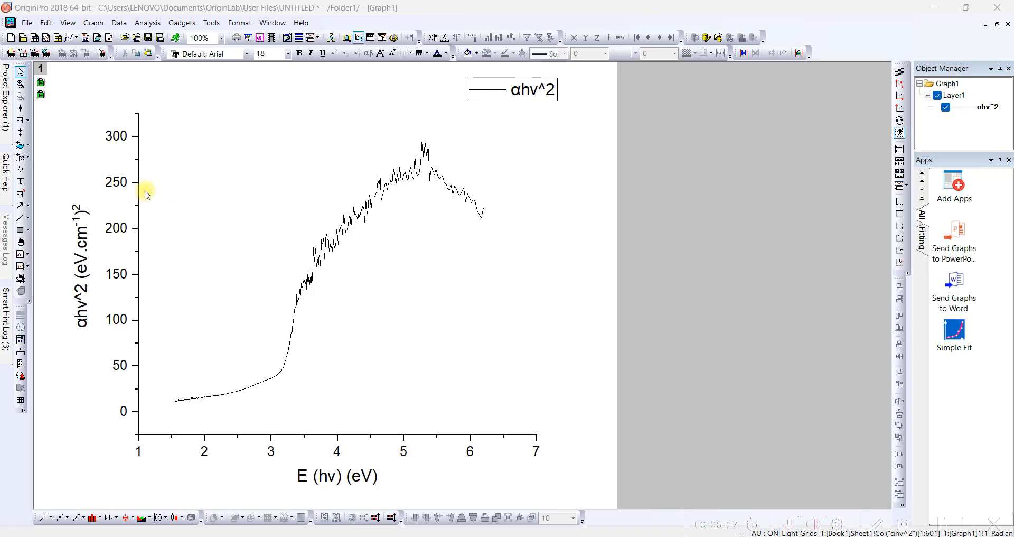
double_click(143, 146)
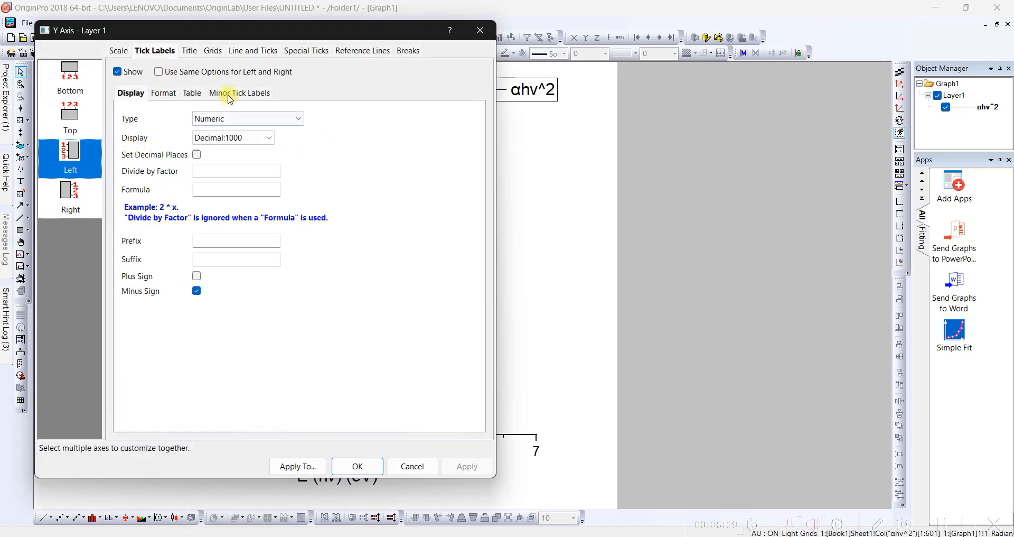
left_click(119, 51)
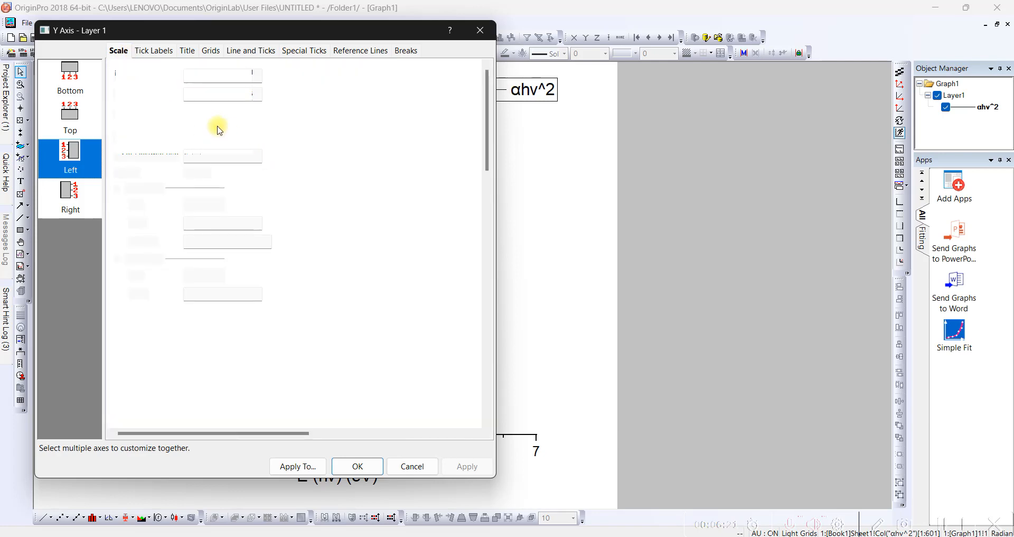
double_click(215, 79)
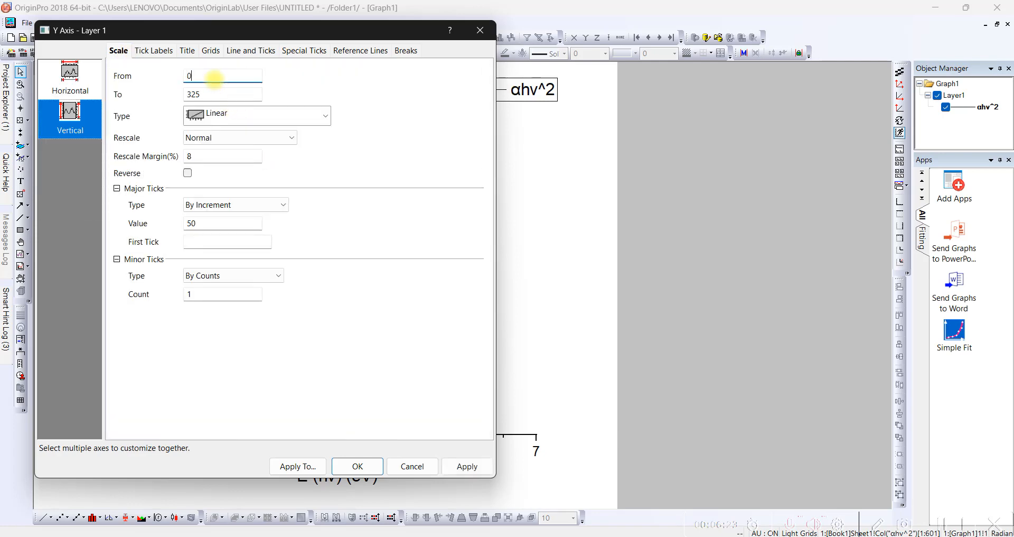
left_click(358, 465)
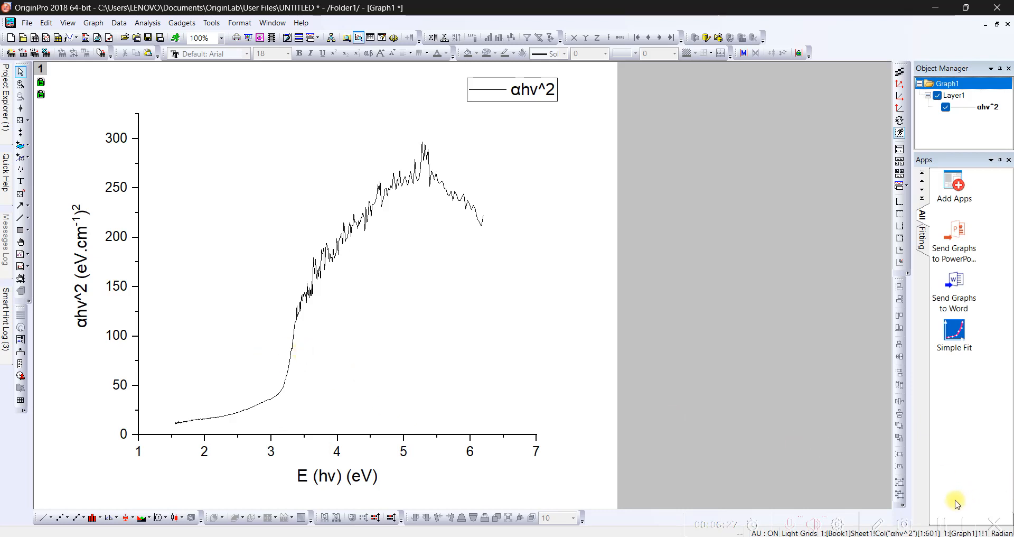
- Draw a straight tangent line along the curve's steep rise, extending it down past the X axis near 3 eV
left_click(943, 523)
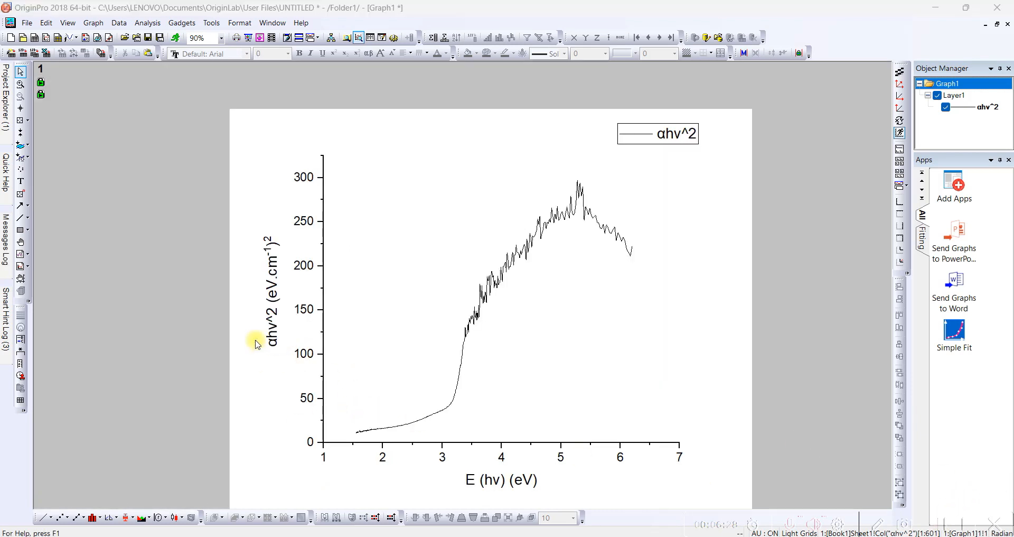
left_click(20, 217)
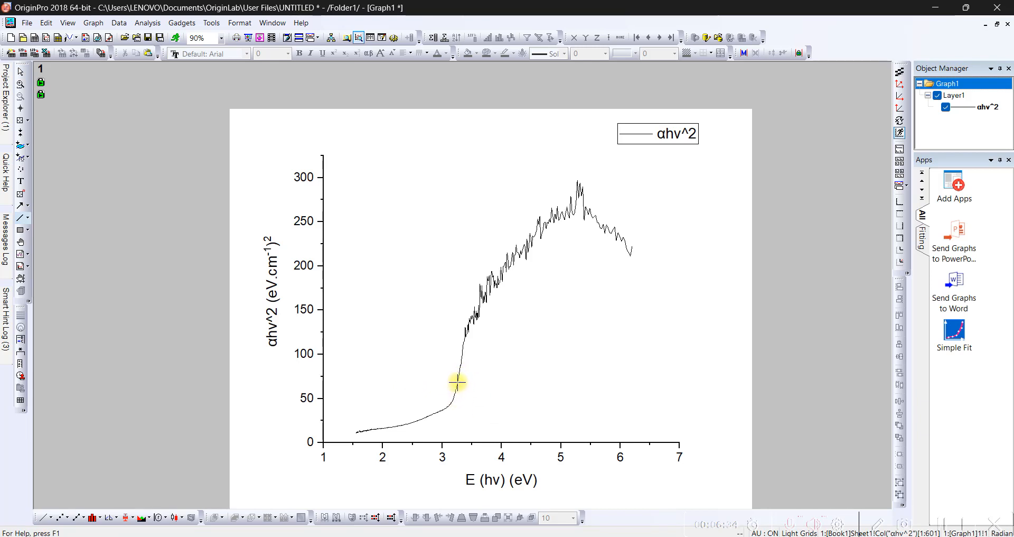
left_click_drag(455, 388, 446, 449)
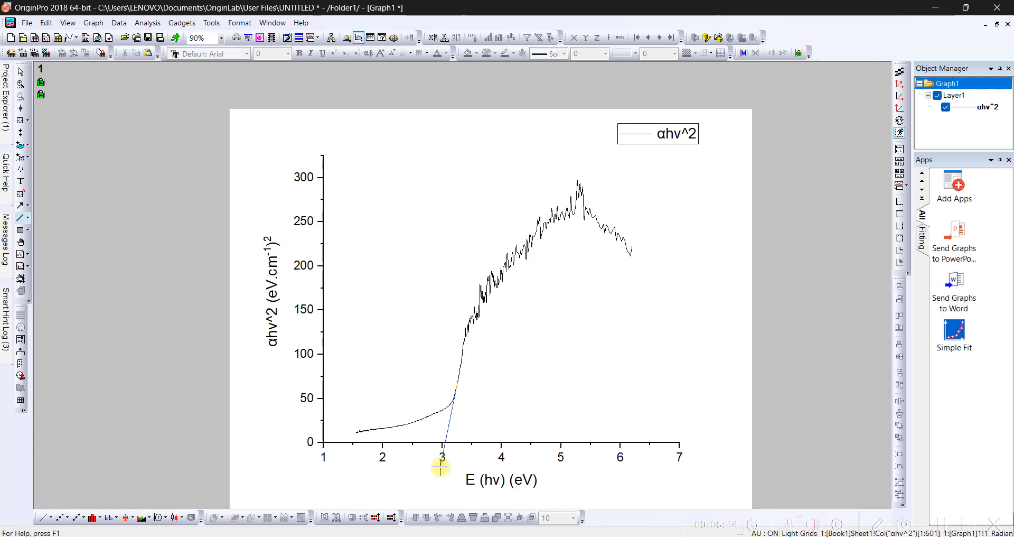
left_click_drag(440, 467, 440, 466)
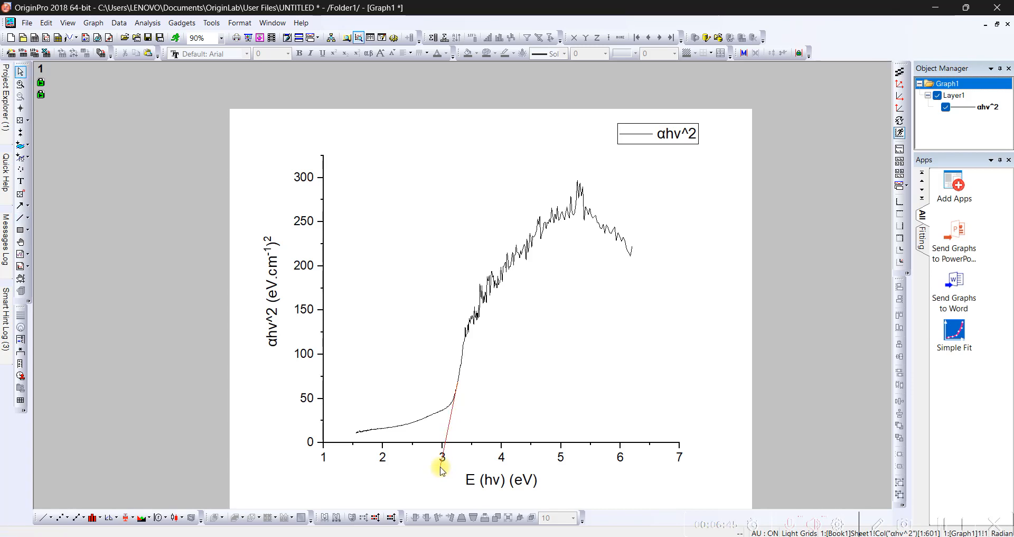
- Set the line width of the αhv^2 curve to 1
left_click(472, 328)
left_click(471, 328)
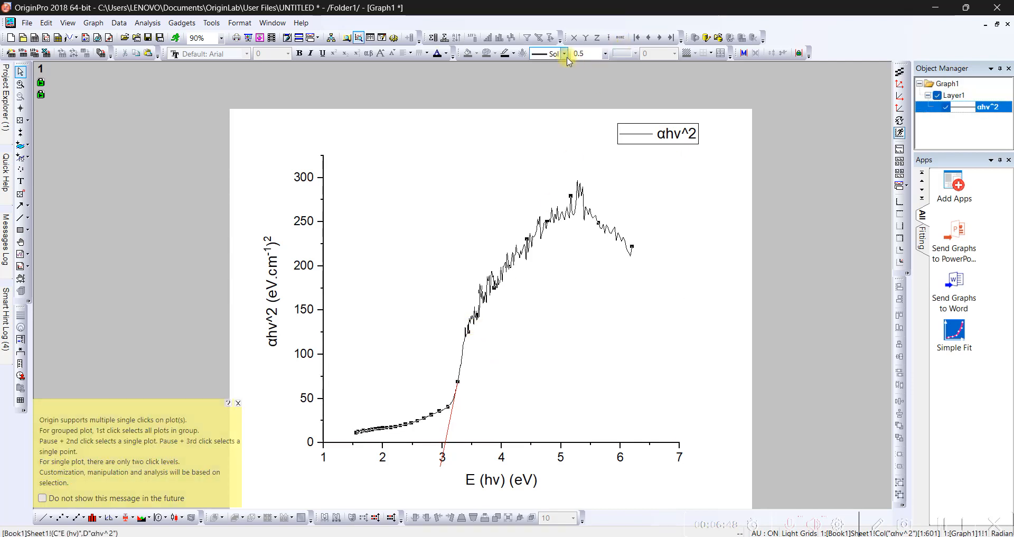
left_click(606, 54)
left_click(594, 86)
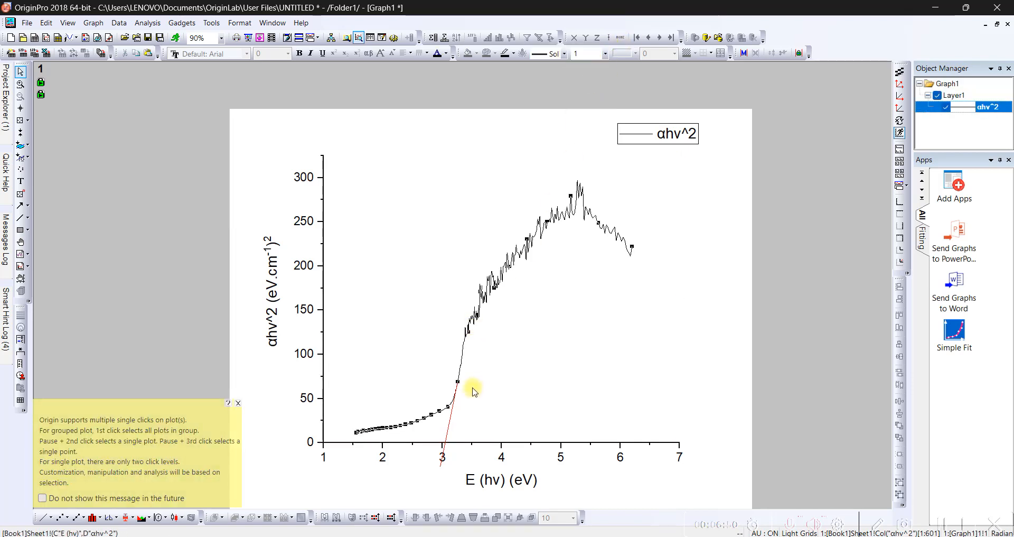
left_click(453, 406)
left_click(606, 59)
left_click(601, 93)
left_click(509, 267)
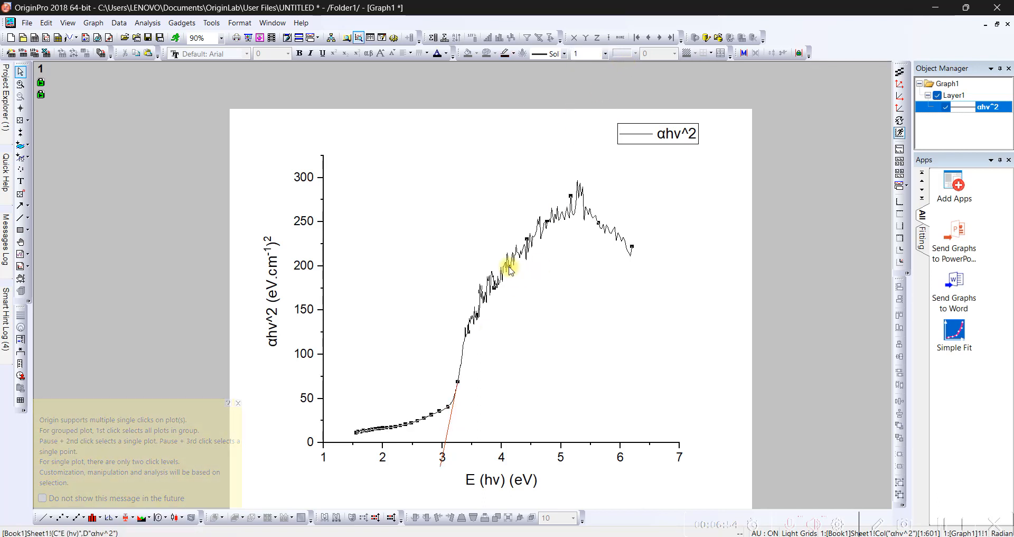
left_click(605, 54)
left_click(598, 120)
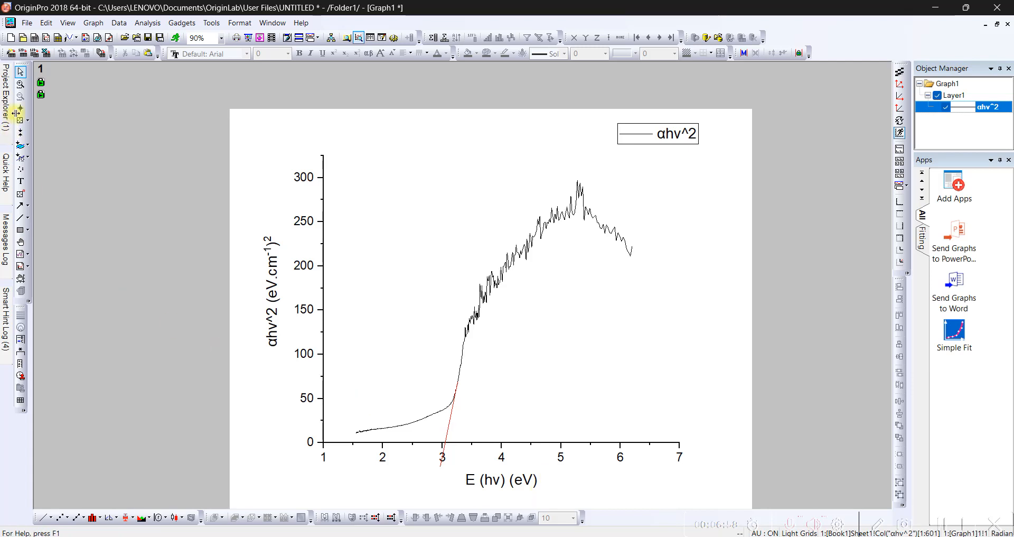
- Place a Screen Reader cross-hair where the tangent line crosses the X axis and copy the coordinate text
mouse_move(14, 116)
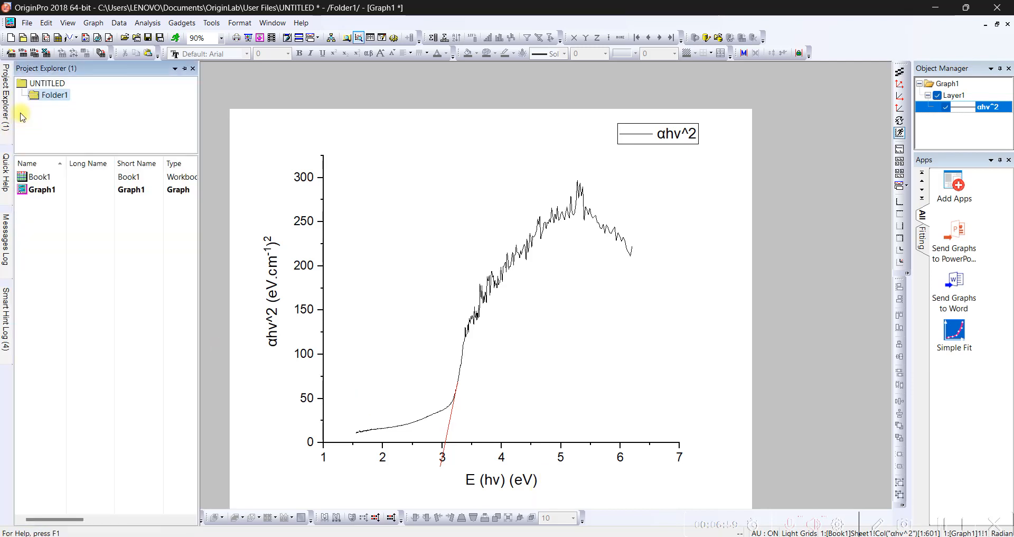
left_click(193, 69)
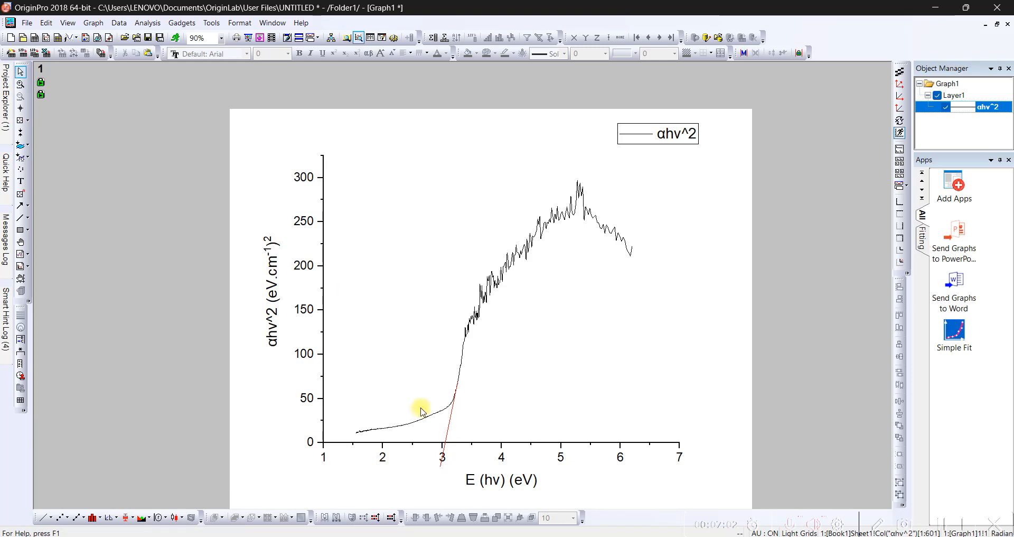
scroll(454, 412, "up", 3)
scroll(444, 416, "up", 4)
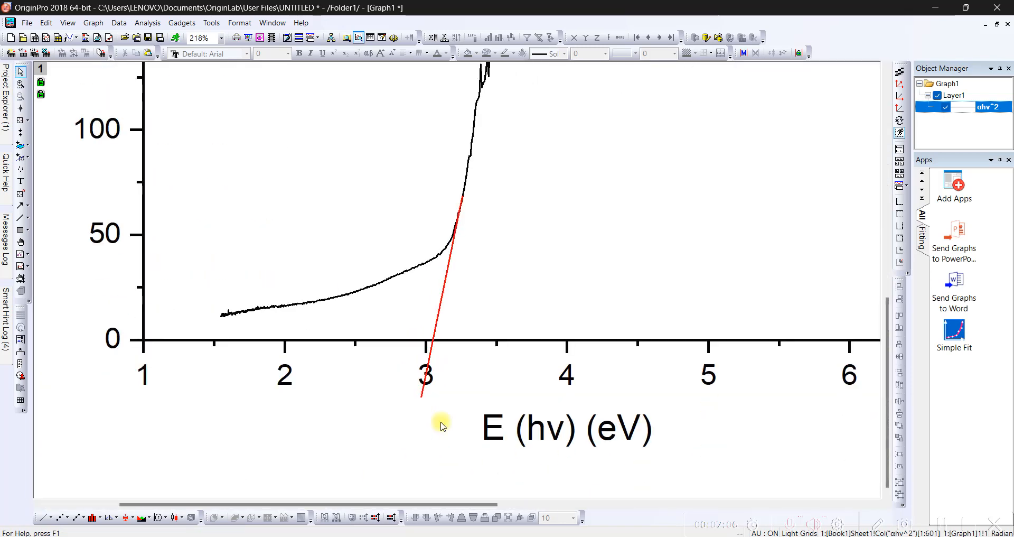
left_click(21, 108)
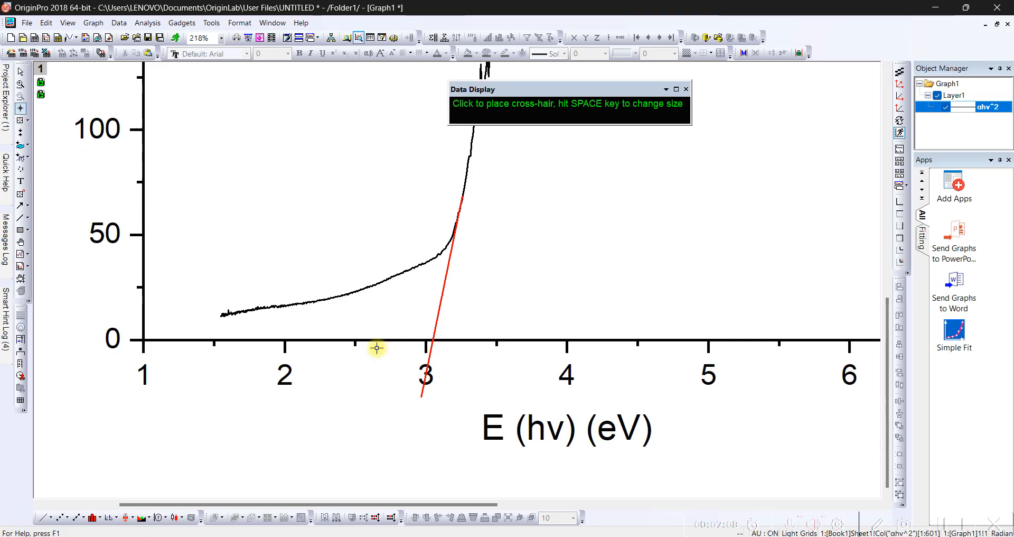
left_click(432, 339)
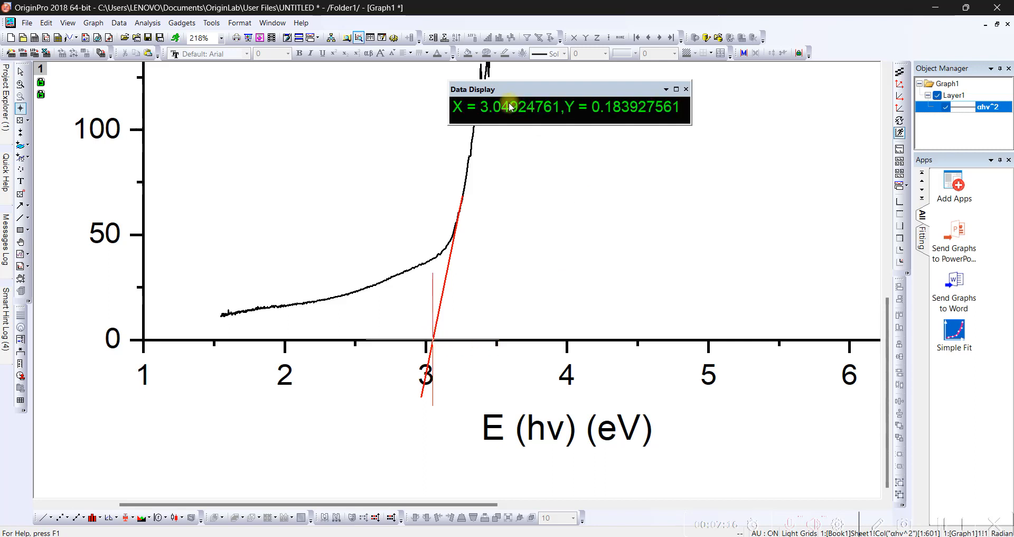
right_click(556, 111)
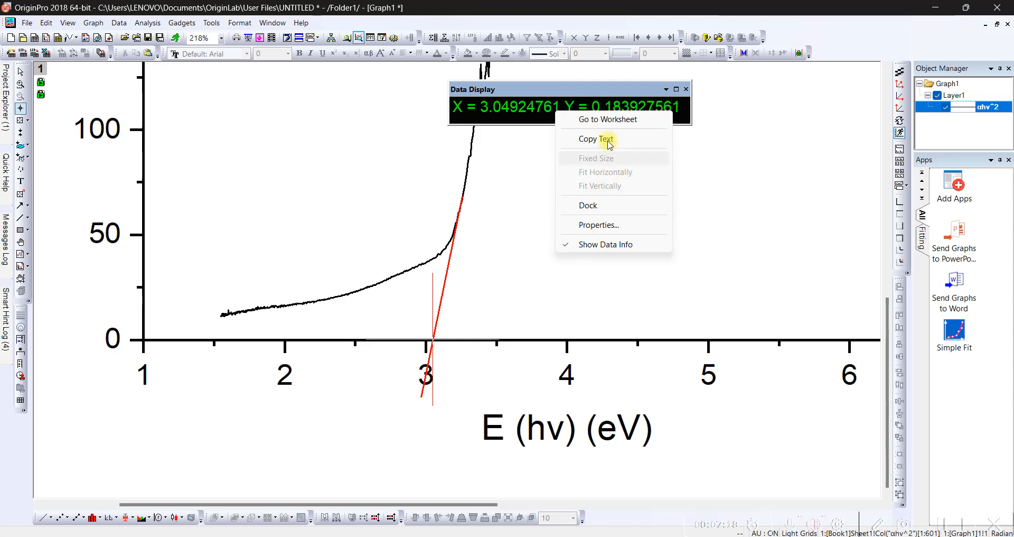
left_click(610, 141)
left_click(686, 90)
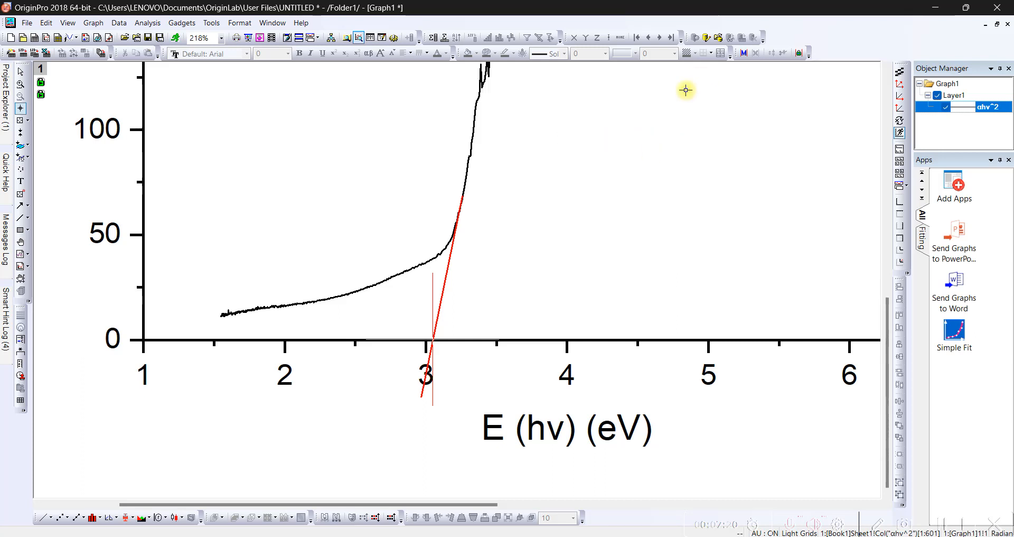
scroll(580, 288, "up", 2)
left_click(20, 72)
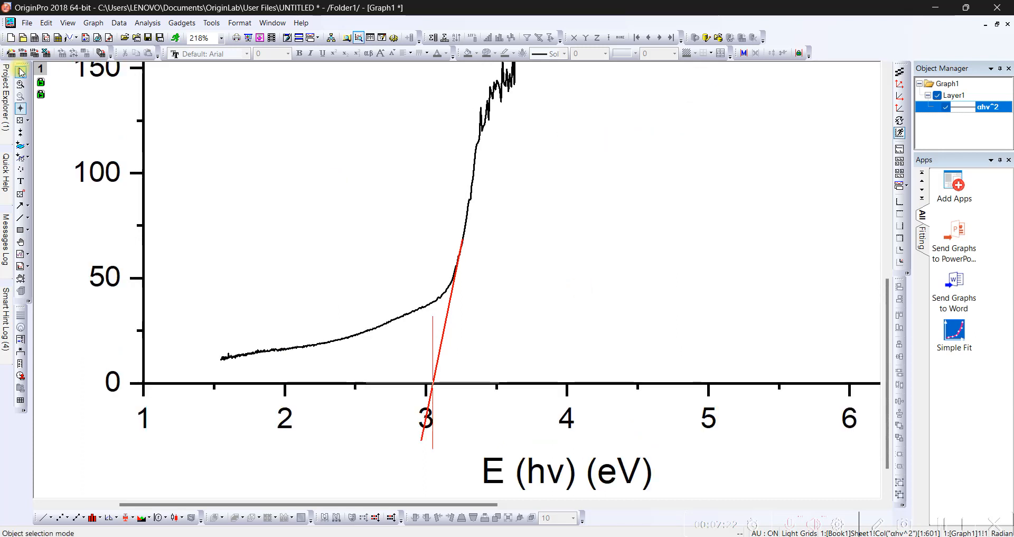
- Paste the copied coordinates as a text label beneath the curve and edit it to read Eg = 3.04924761
scroll(450, 243, "down", 4)
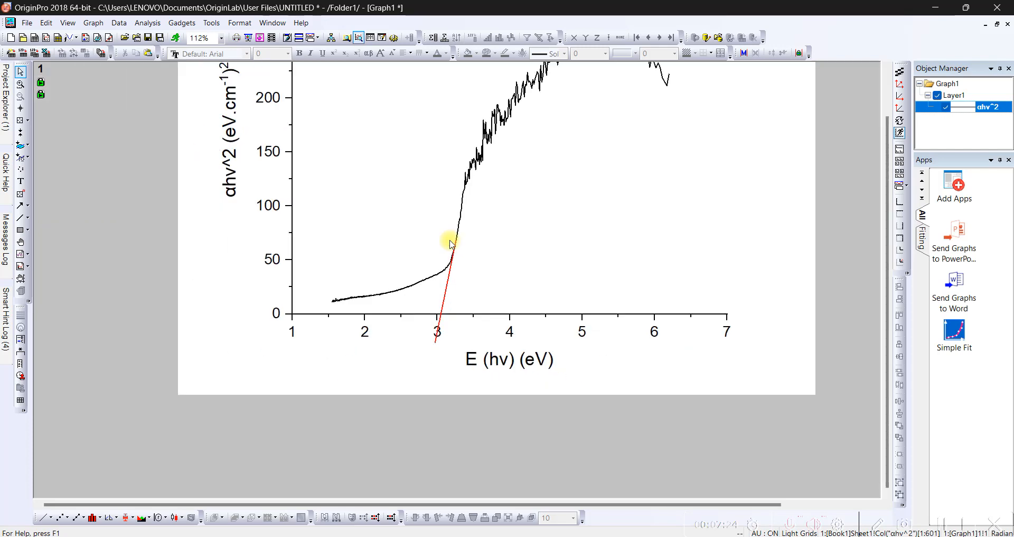
scroll(450, 243, "down", 1)
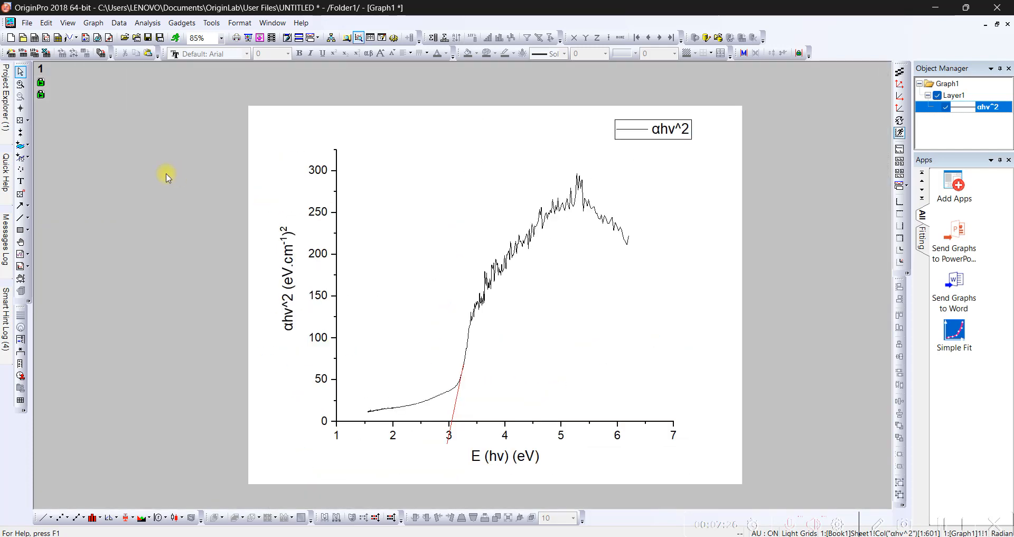
left_click(20, 181)
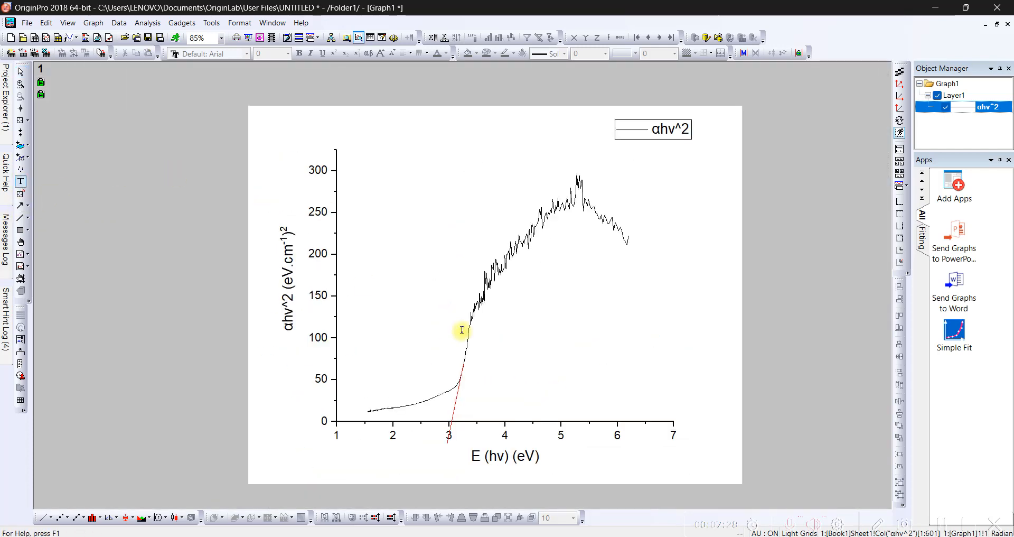
left_click(552, 363)
key("ctrl+v")
left_click_drag(767, 365, 655, 368)
key("Delete")
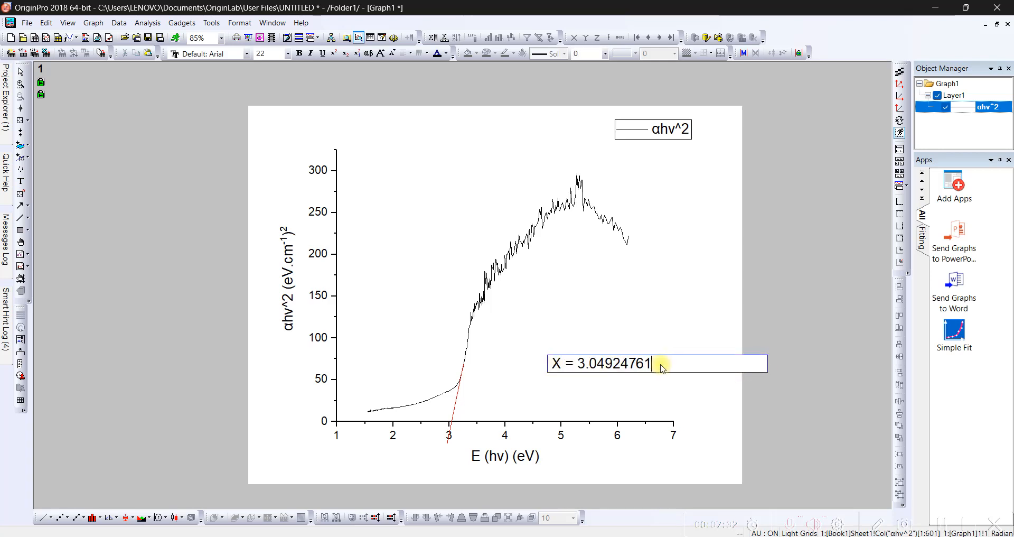
key("BackSpace")
type("Eg")
left_click(769, 287)
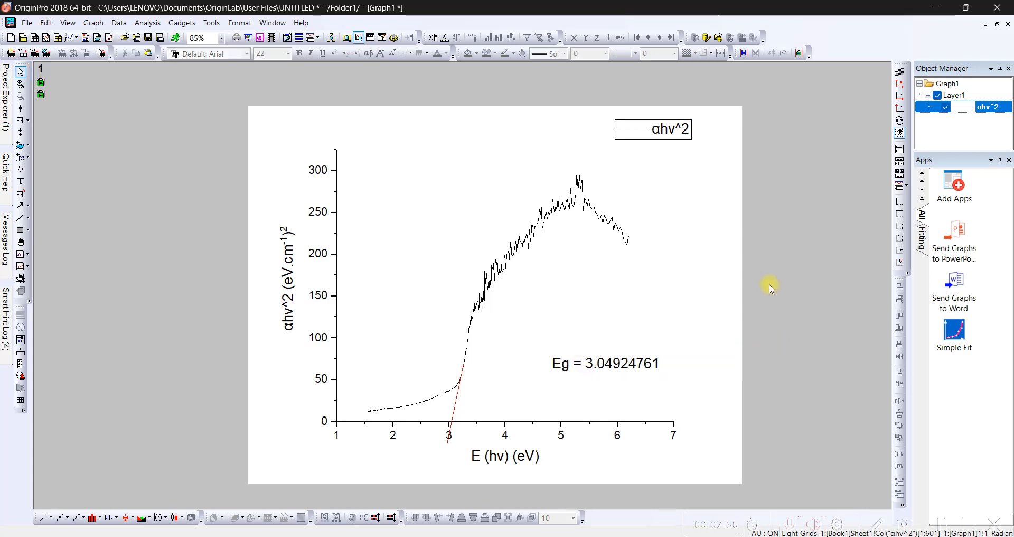
- Move the Eg label slightly to the right and up within the graph
left_click(643, 366)
left_click(672, 333)
left_click_drag(640, 369, 650, 366)
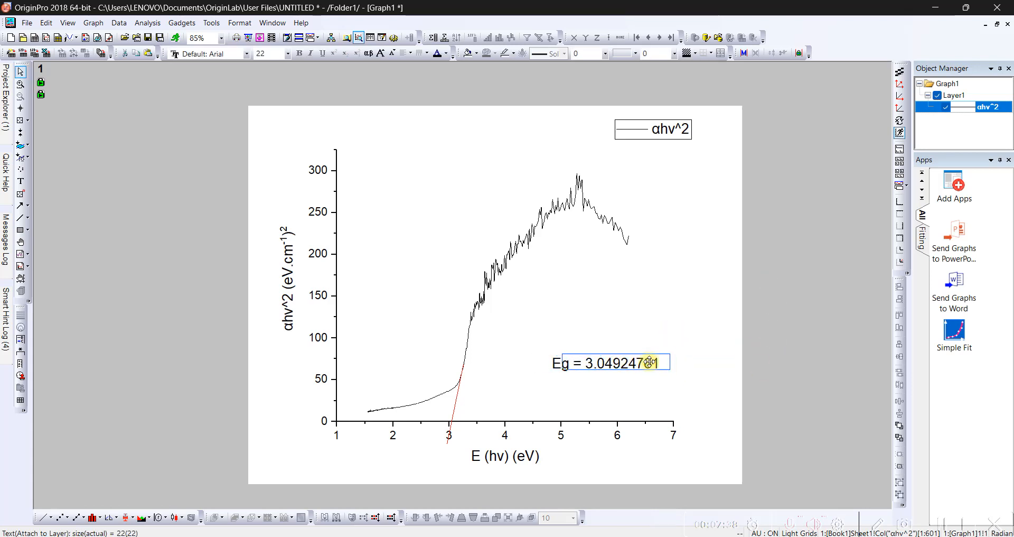
left_click(697, 328)
- Add the bold title Tauc's Plot above the graph's Y axis and adjust its position
left_click(21, 181)
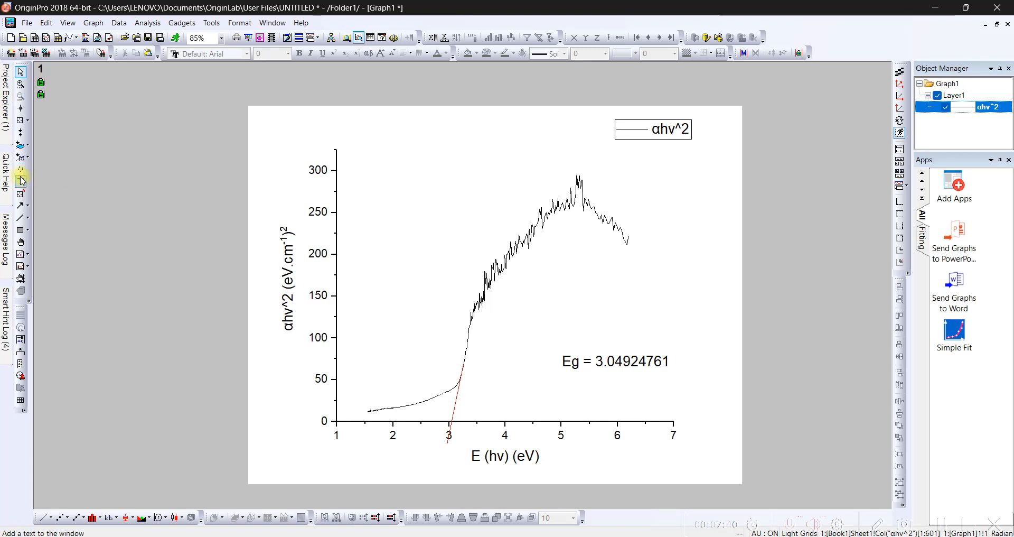
left_click(301, 132)
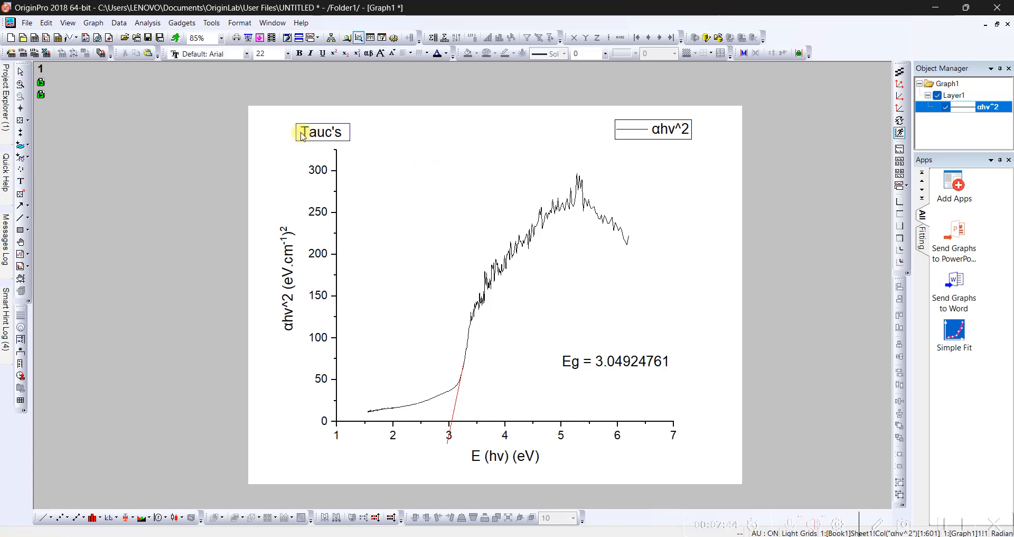
type("Tauc's Plot")
key("ctrl+a")
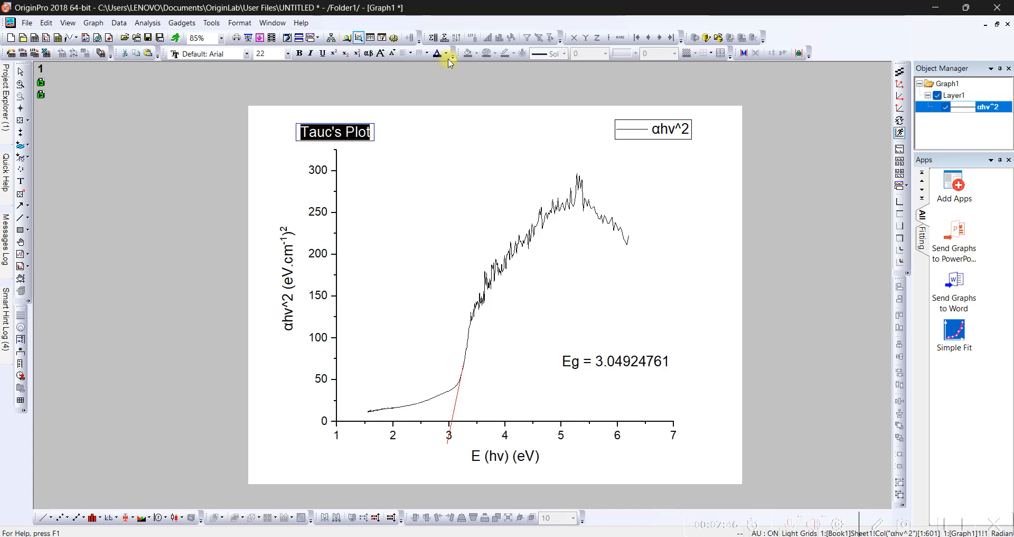
left_click(299, 53)
left_click(392, 149)
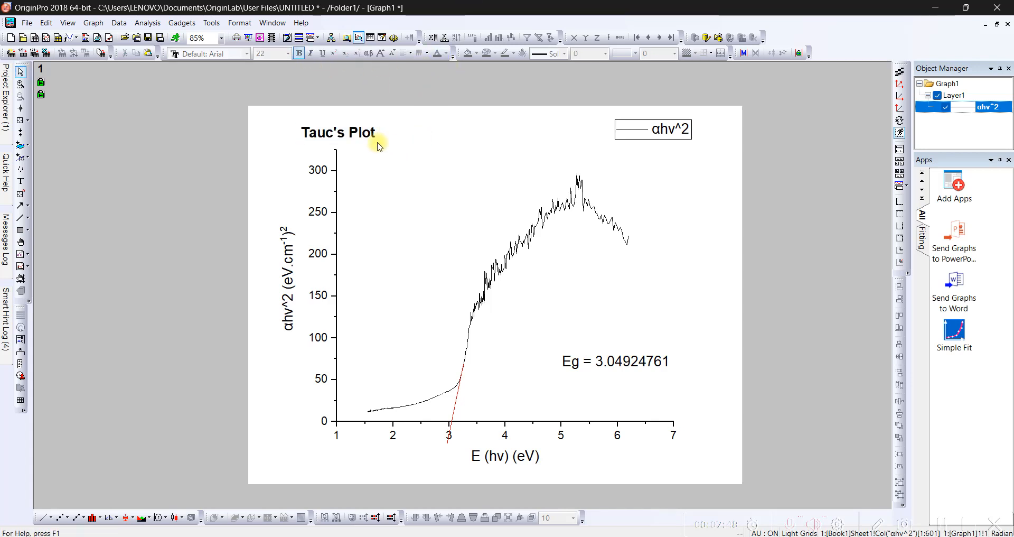
left_click(368, 144)
left_click_drag(369, 143, 332, 139)
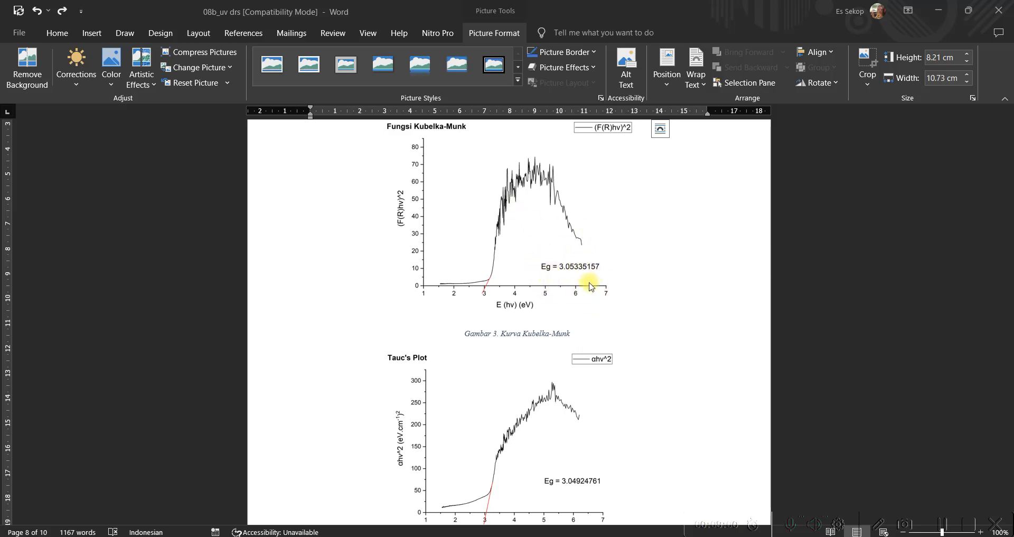
- Switch to the Word document and compare the Kubelka-Munk graph with the Tauc's Plot graph
scroll(560, 476, "down", 1)
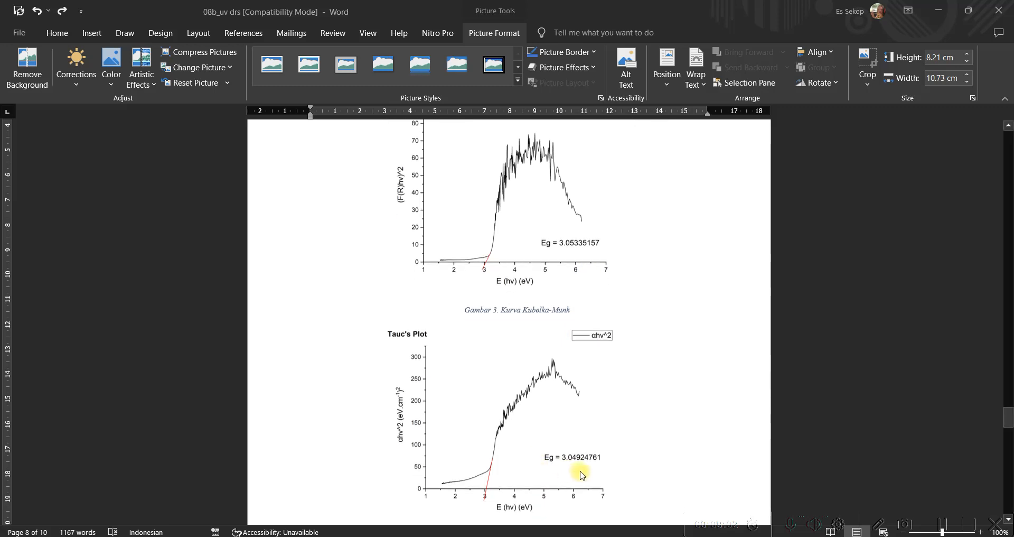